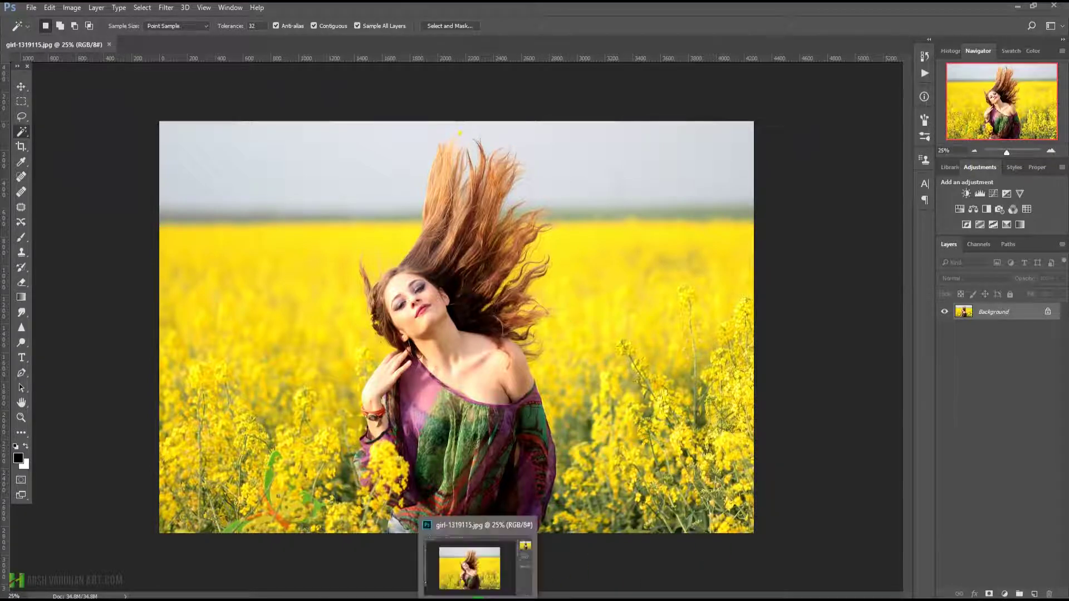
# - Switch from Photoshop to the Teachable course page in Chrome
pyautogui.click(478, 598)
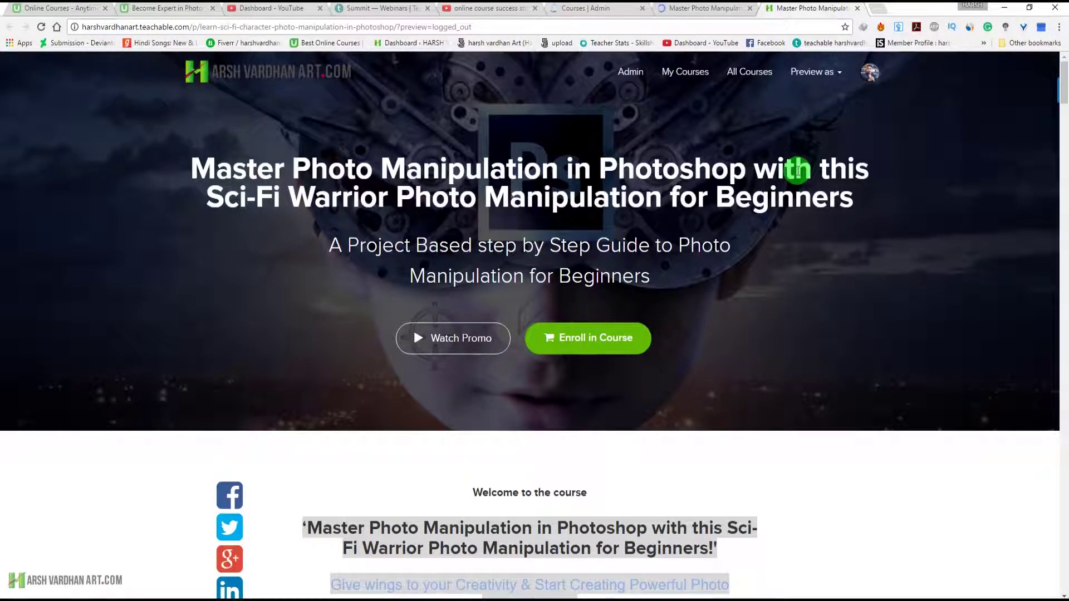
# - Scroll the course landing page from its title down to the Class Curriculum section
pyautogui.scroll(-1, 797, 171)
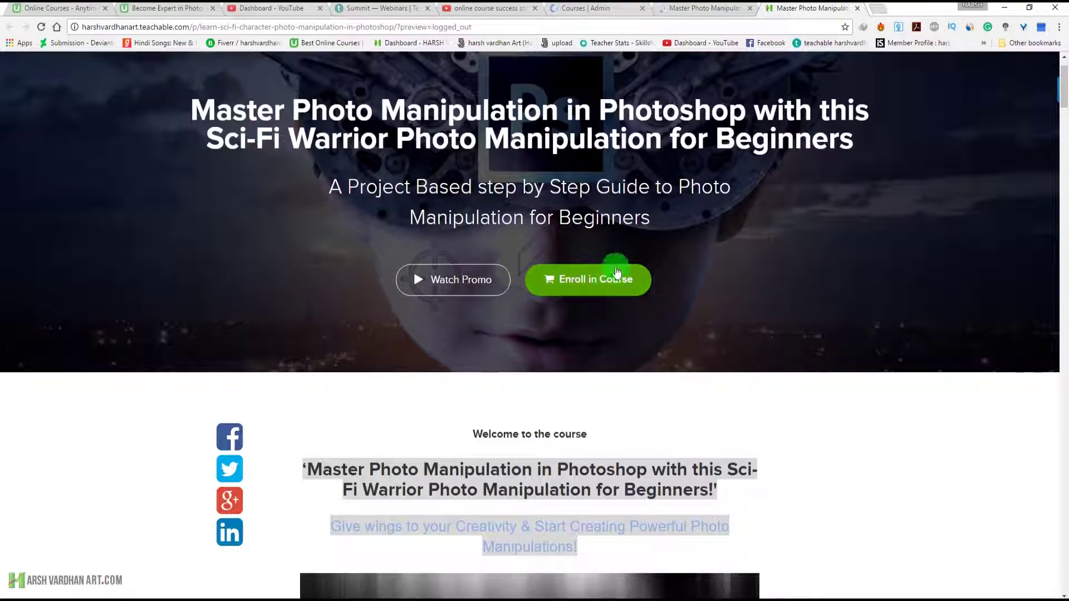
pyautogui.scroll(1, 478, 329)
pyautogui.scroll(-7, 834, 331)
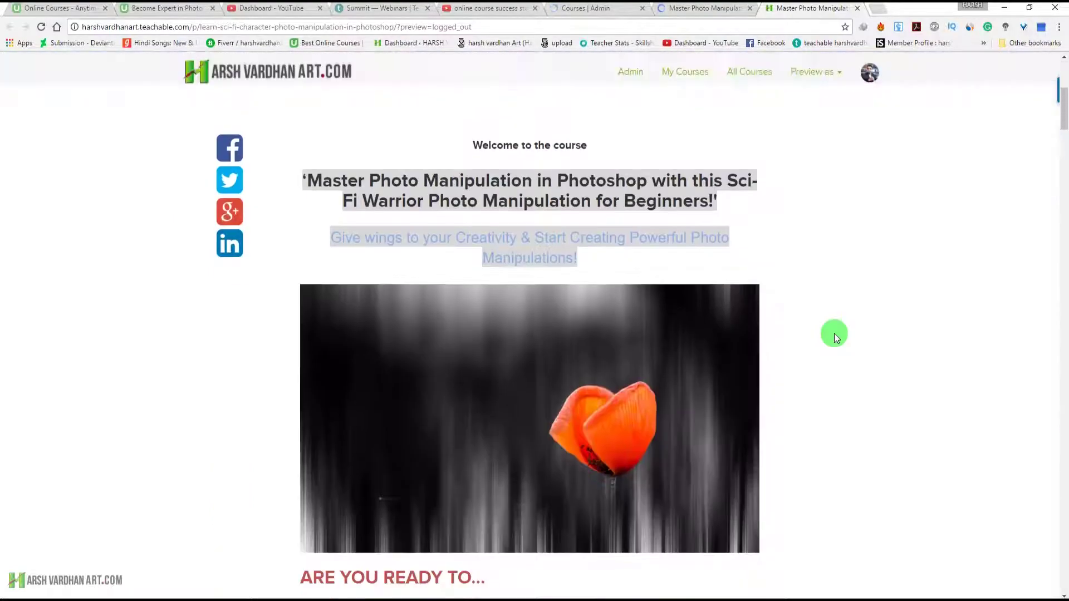
pyautogui.scroll(-18, 835, 338)
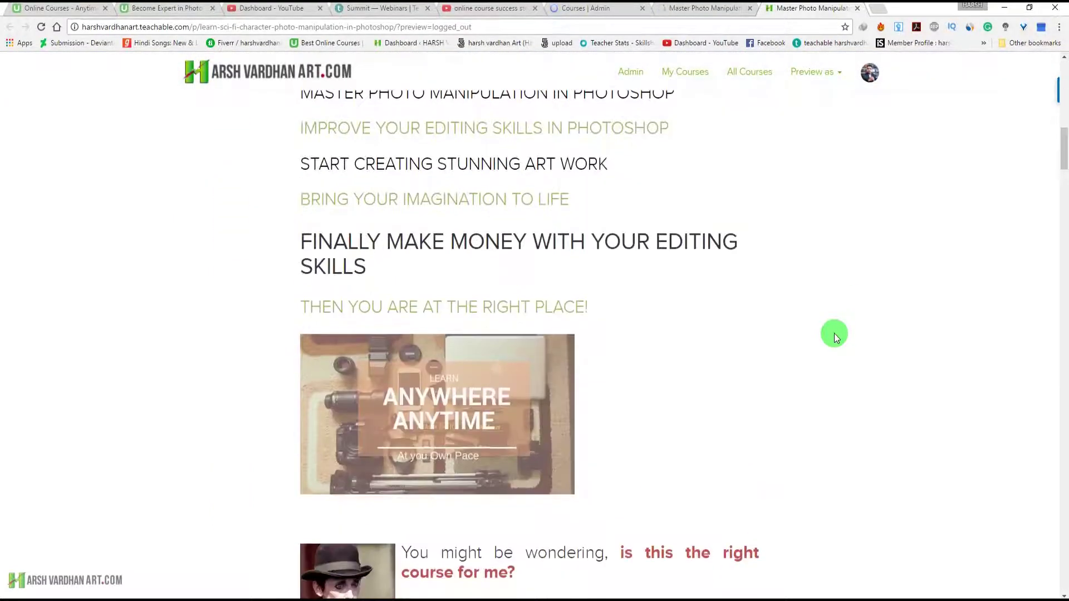
pyautogui.scroll(-16, 834, 337)
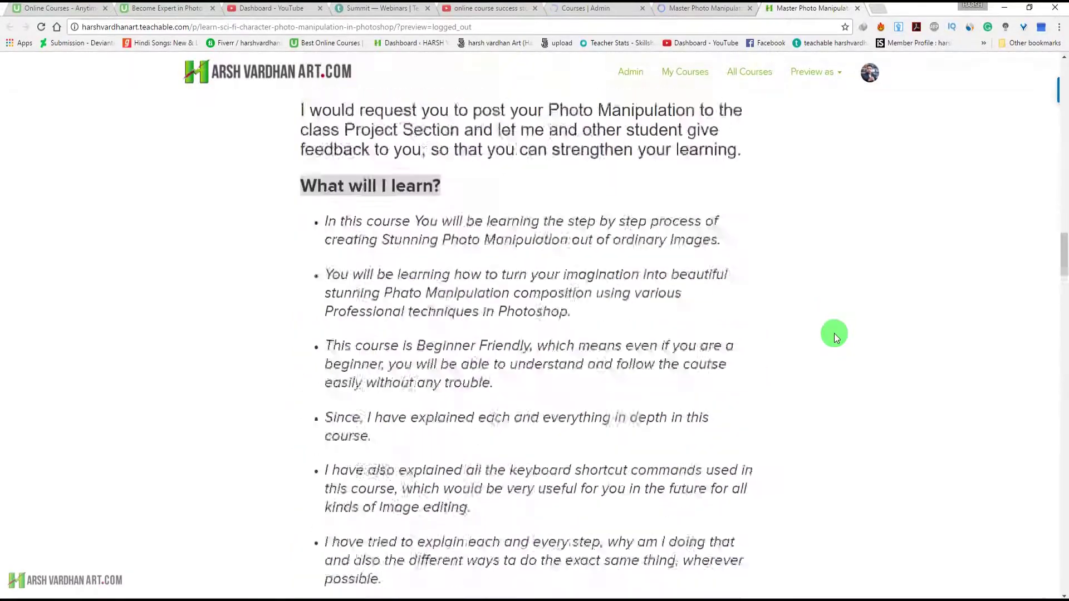
pyautogui.scroll(-10, 835, 338)
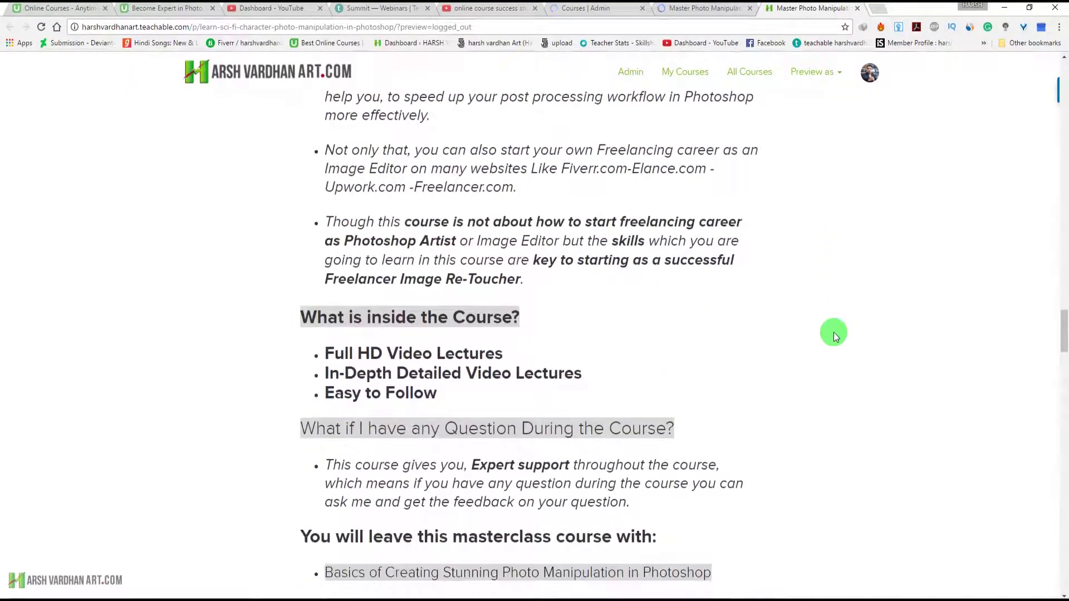
pyautogui.scroll(-3, 834, 338)
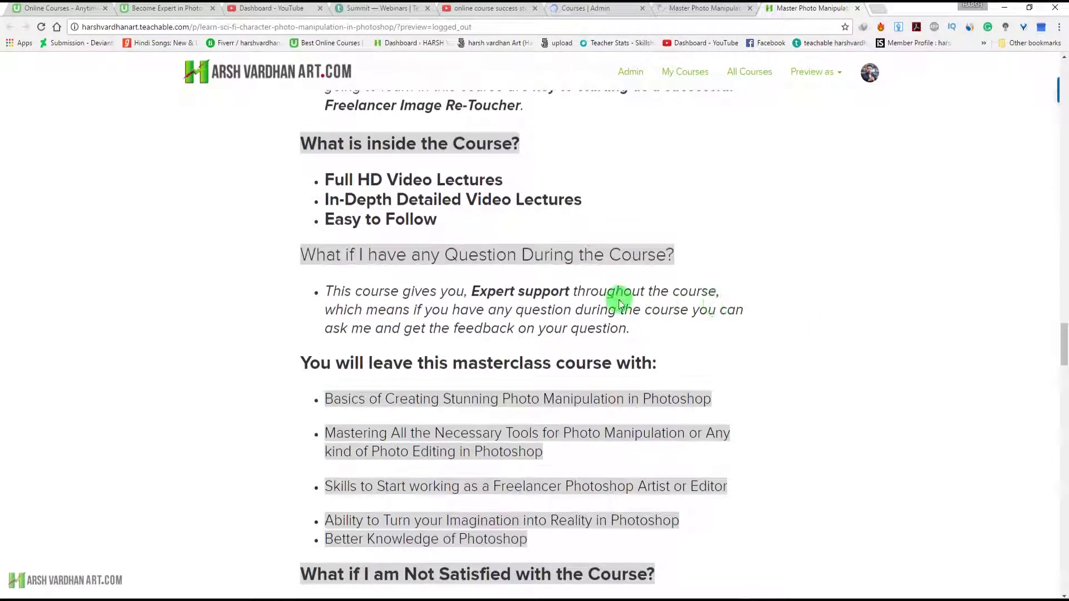
pyautogui.scroll(-5, 652, 297)
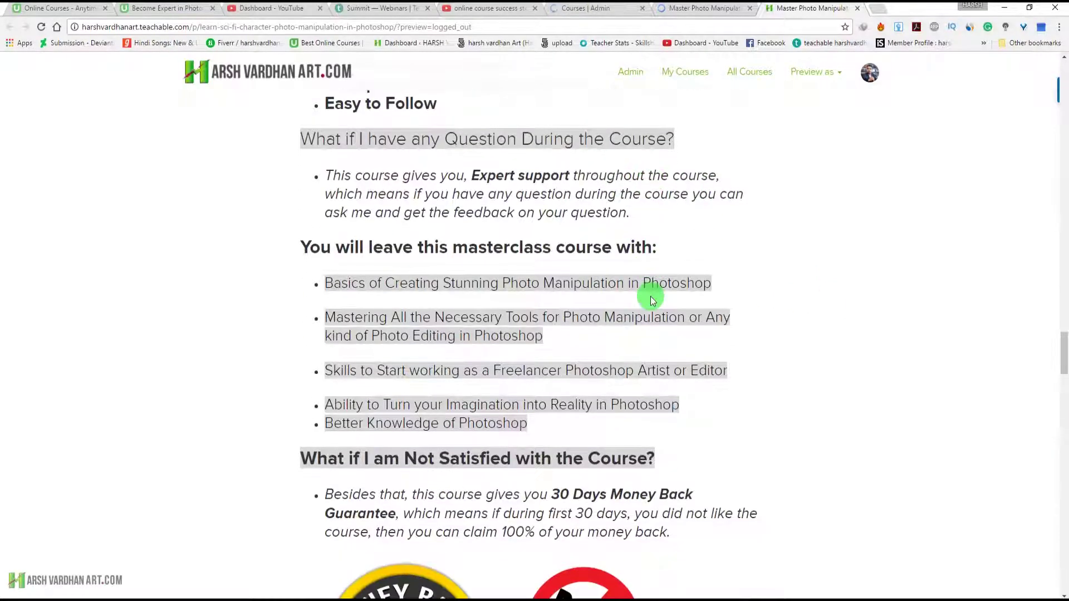
pyautogui.scroll(-3, 651, 299)
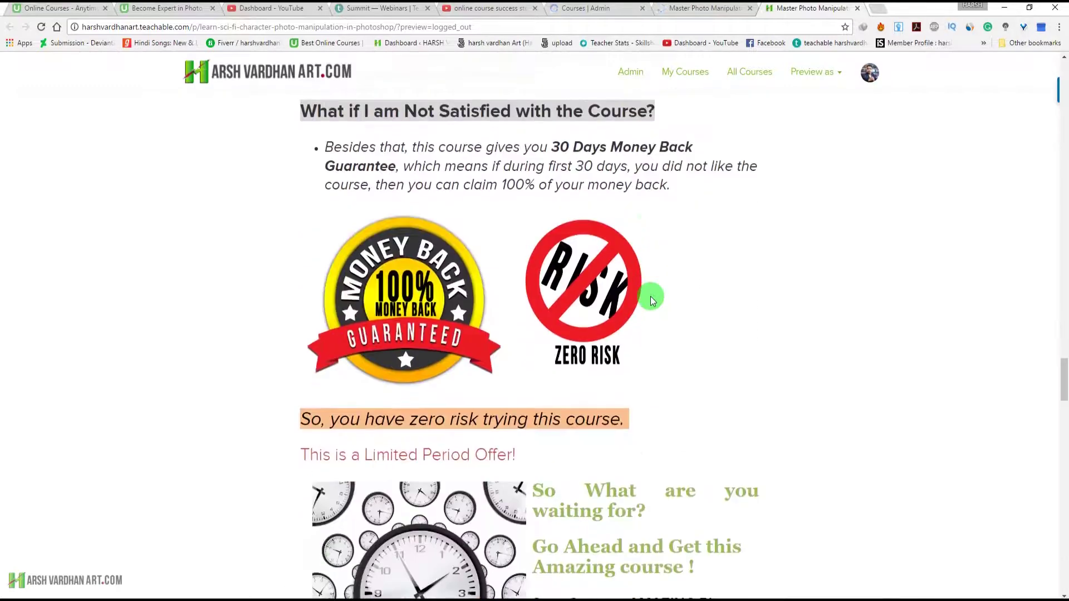
pyautogui.scroll(-3, 652, 299)
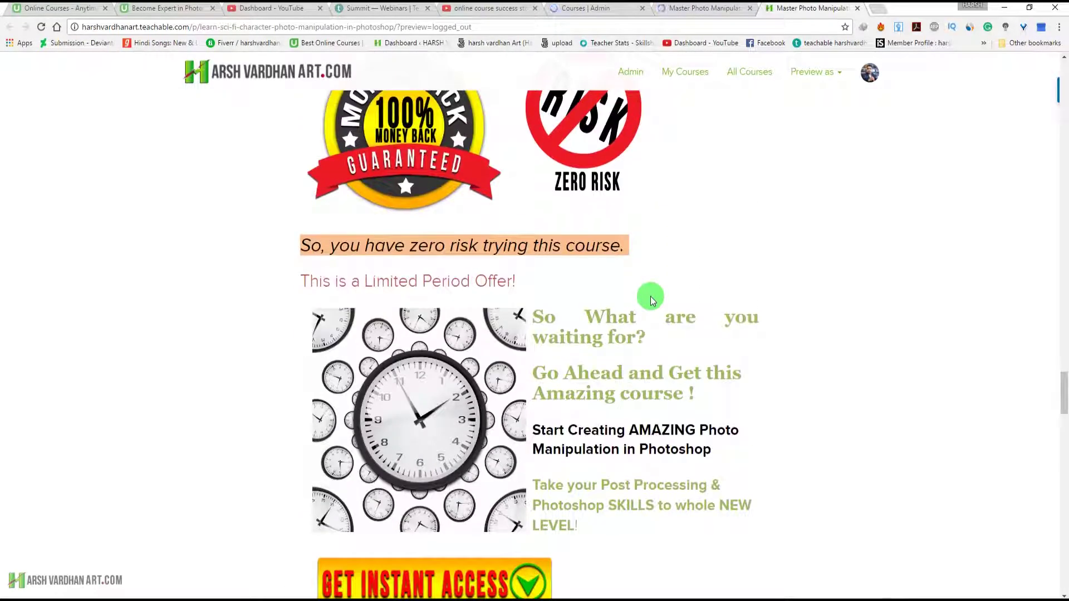
pyautogui.scroll(2, 653, 299)
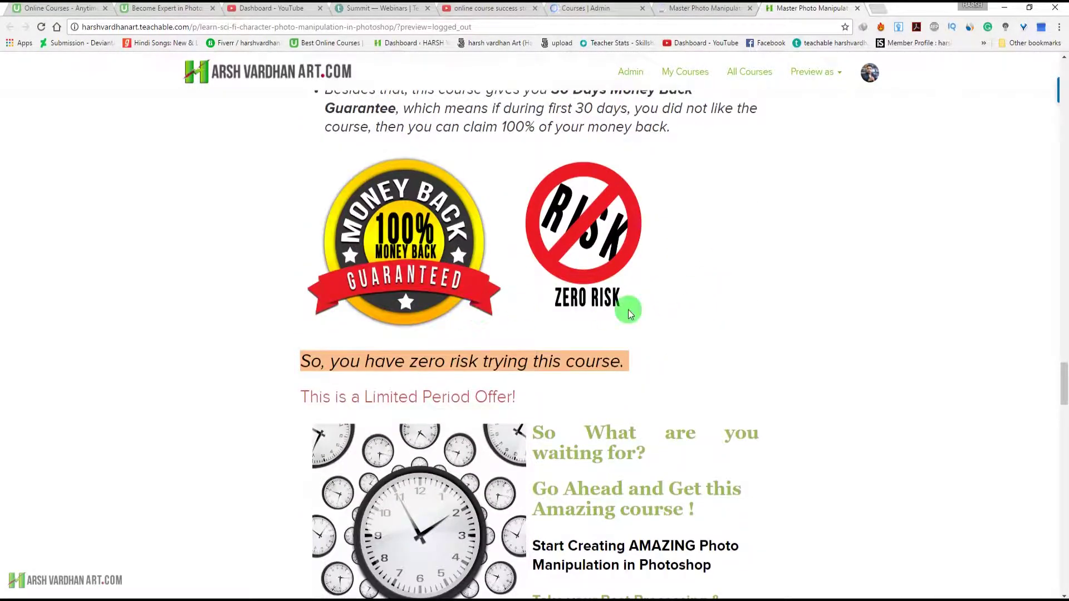
pyautogui.scroll(-4, 630, 313)
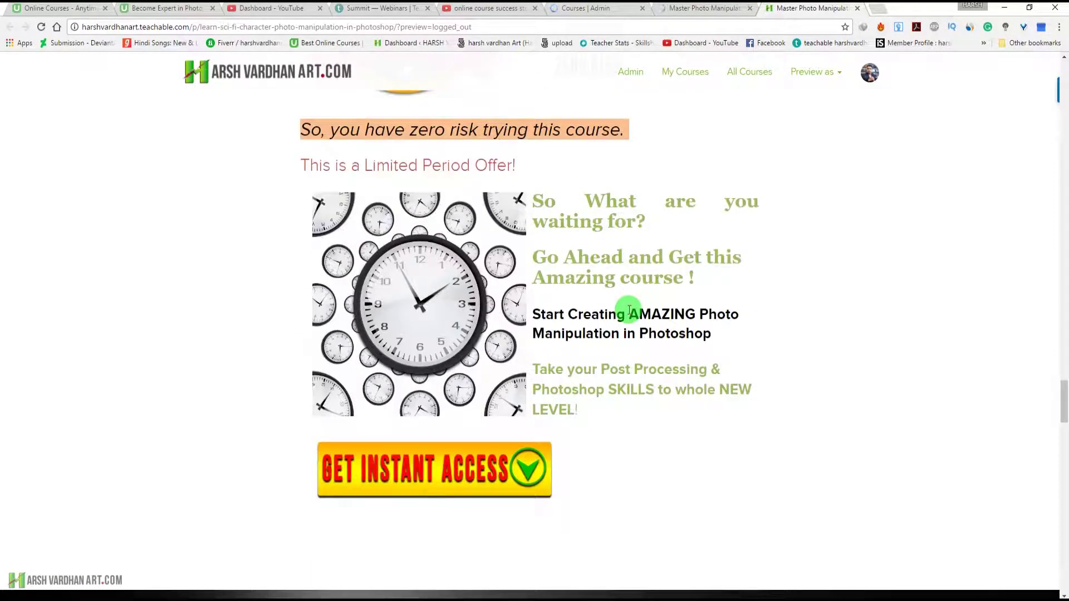
pyautogui.scroll(4, 629, 310)
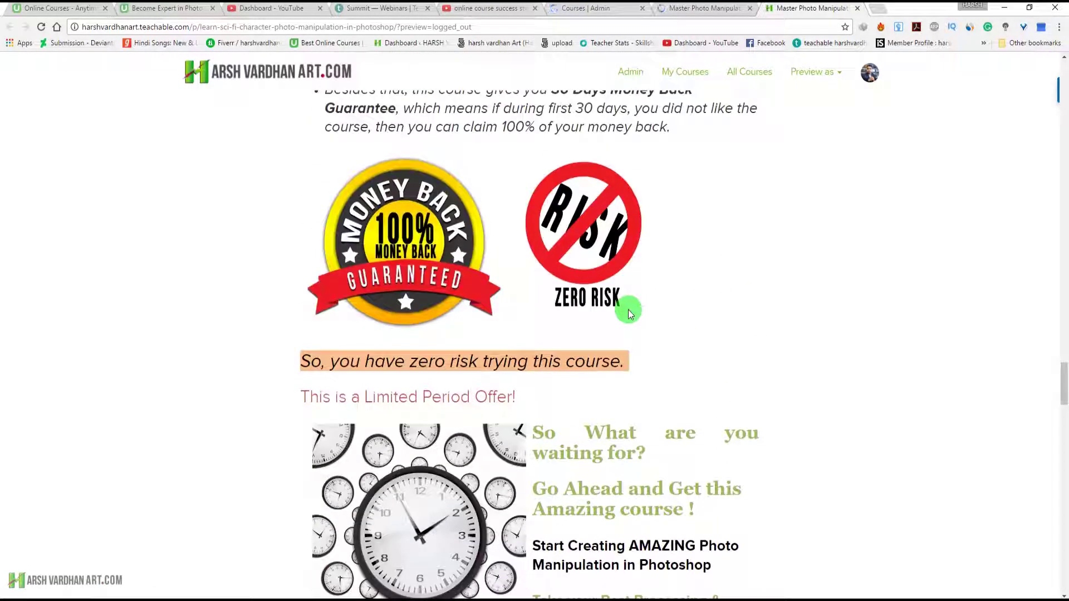
pyautogui.scroll(-5, 629, 309)
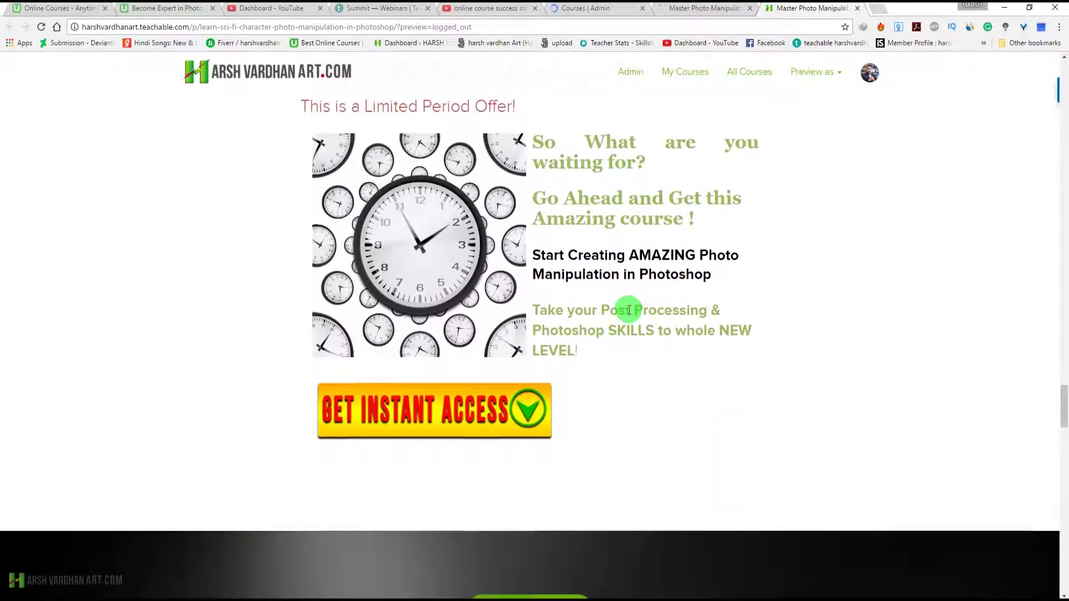
pyautogui.scroll(-5, 629, 310)
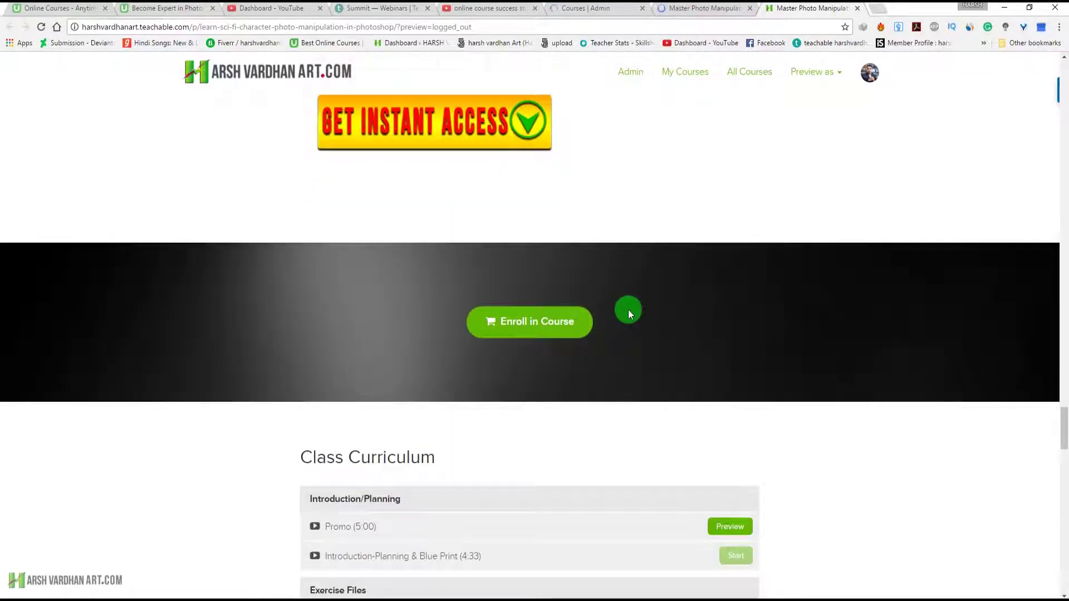
pyautogui.scroll(-5, 629, 310)
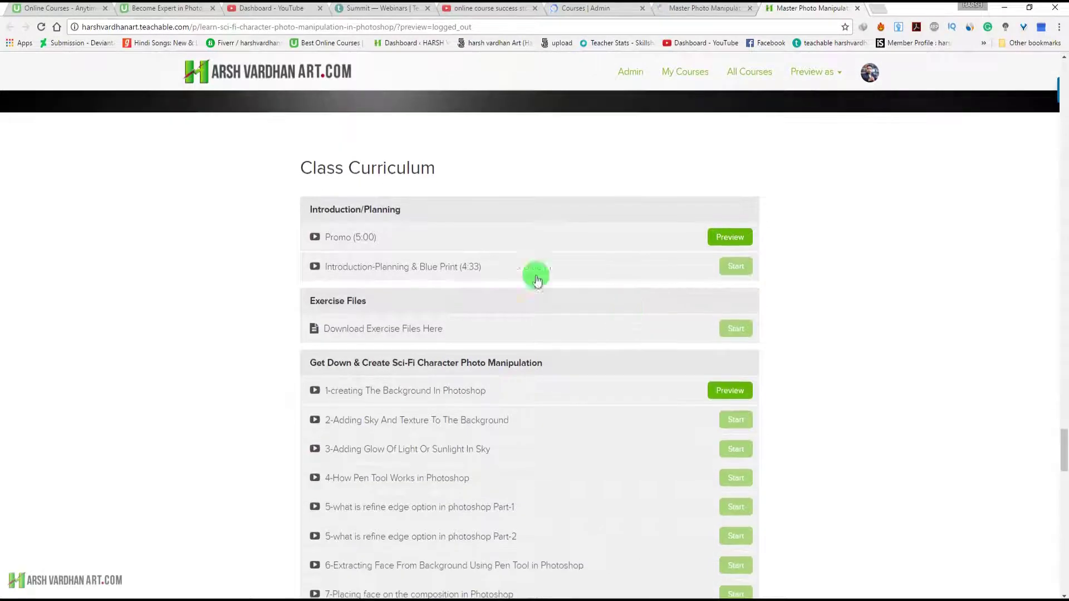
# - At Get started now, try the $195 Paid Course, then select the $27 Limited Period Offer
pyautogui.scroll(-2, 434, 237)
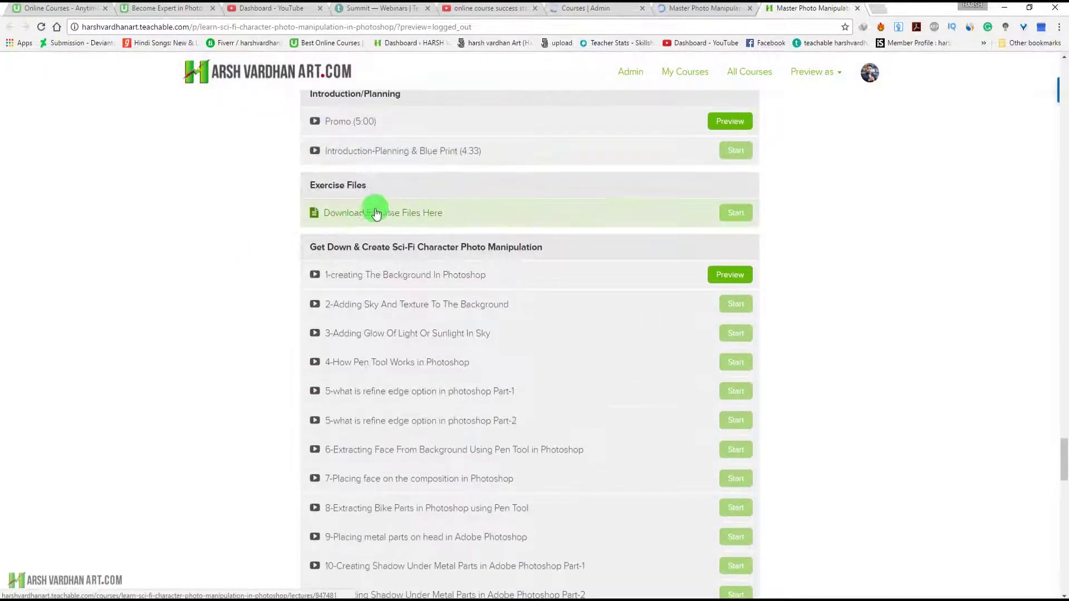
pyautogui.scroll(-1, 388, 217)
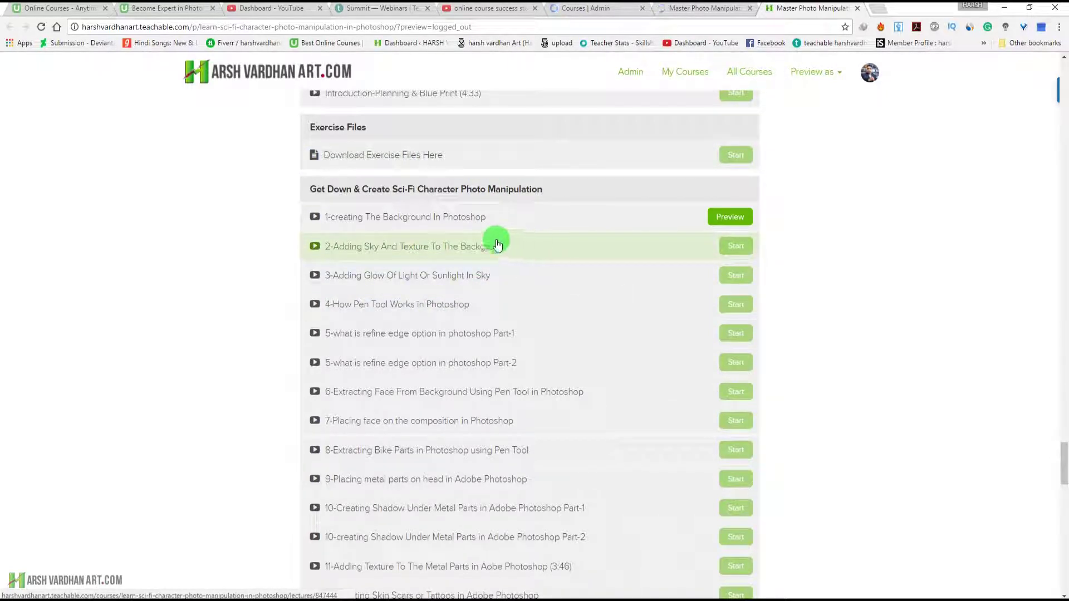
pyautogui.scroll(-4, 565, 240)
pyautogui.scroll(-3, 565, 240)
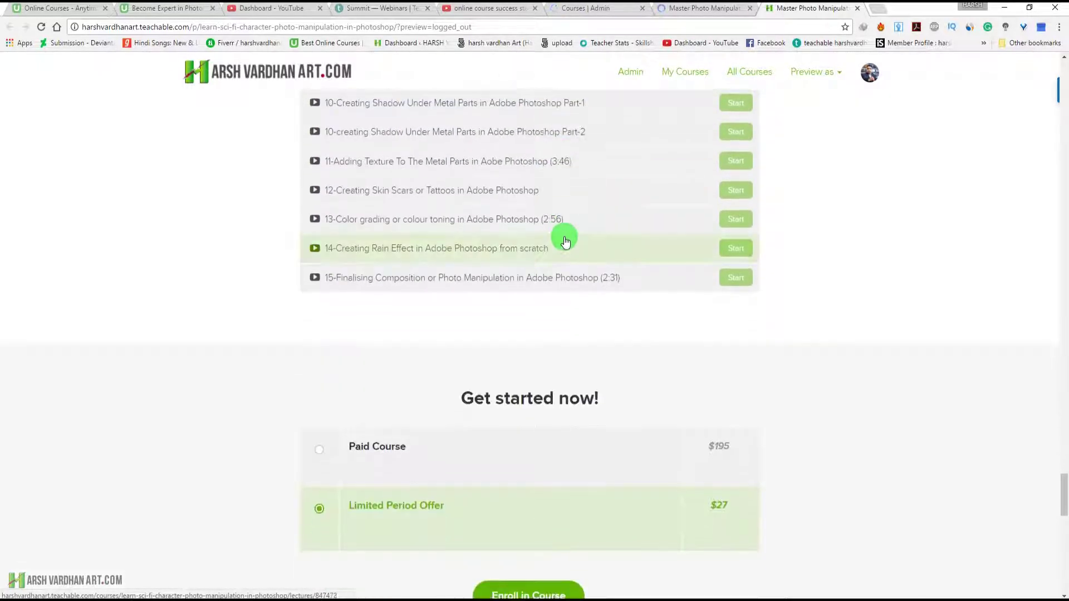
pyautogui.scroll(-1, 566, 239)
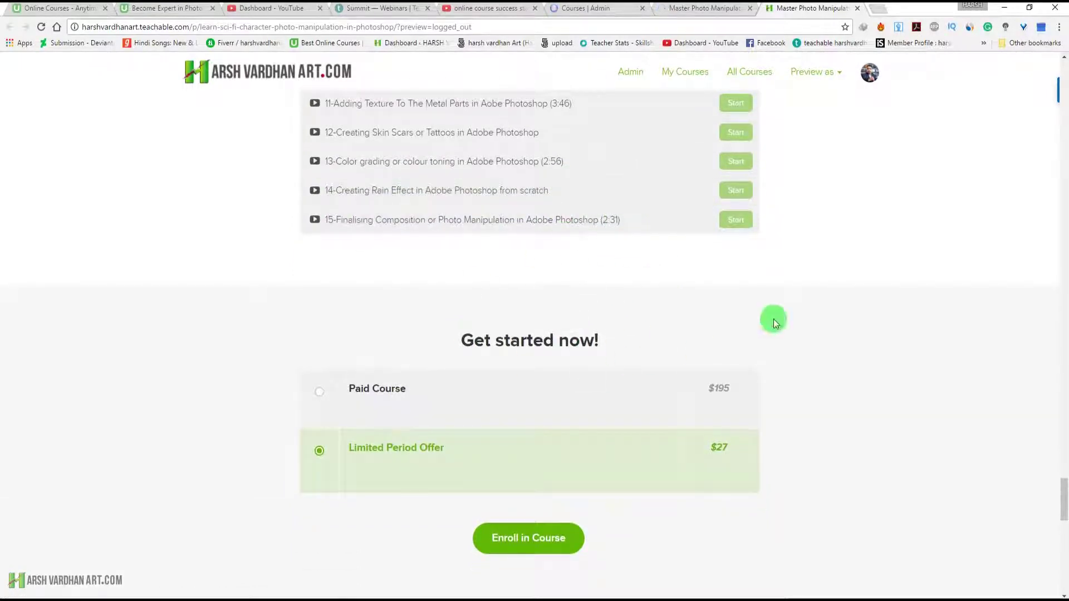
pyautogui.click(497, 396)
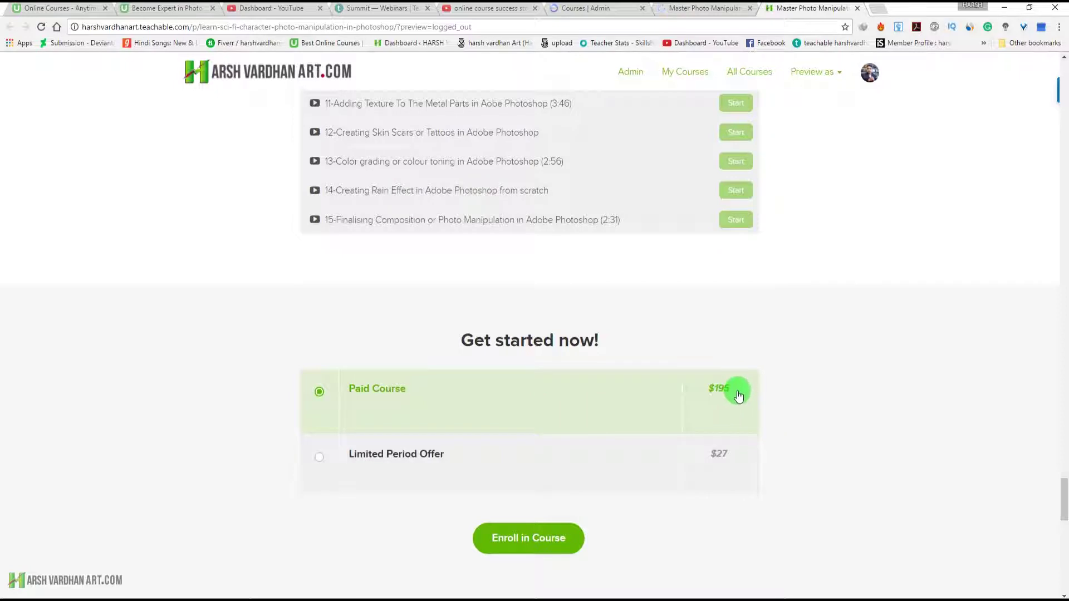
pyautogui.scroll(-1, 715, 400)
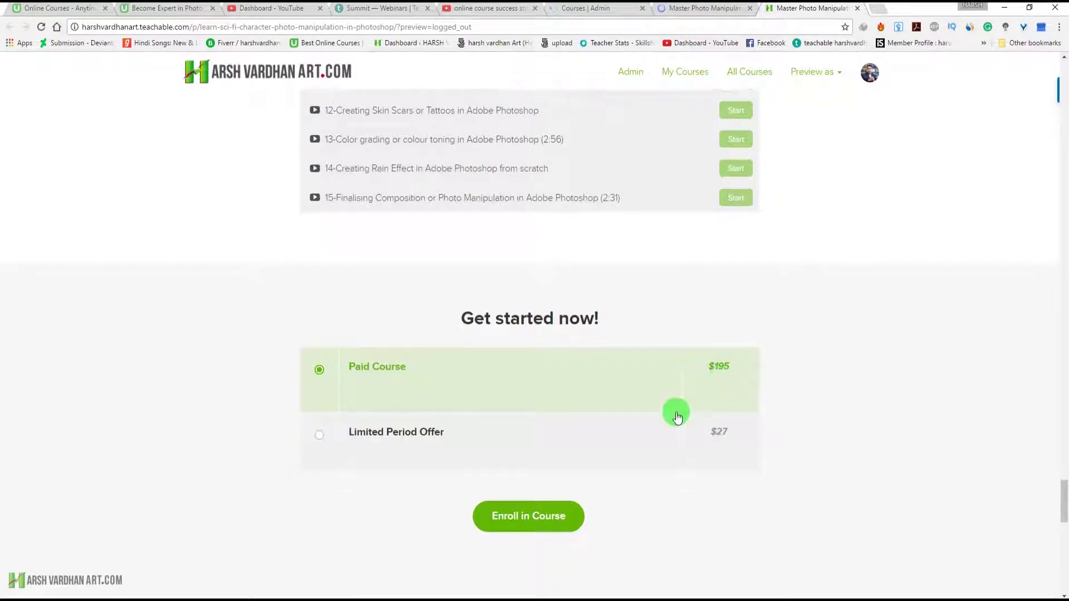
pyautogui.click(550, 406)
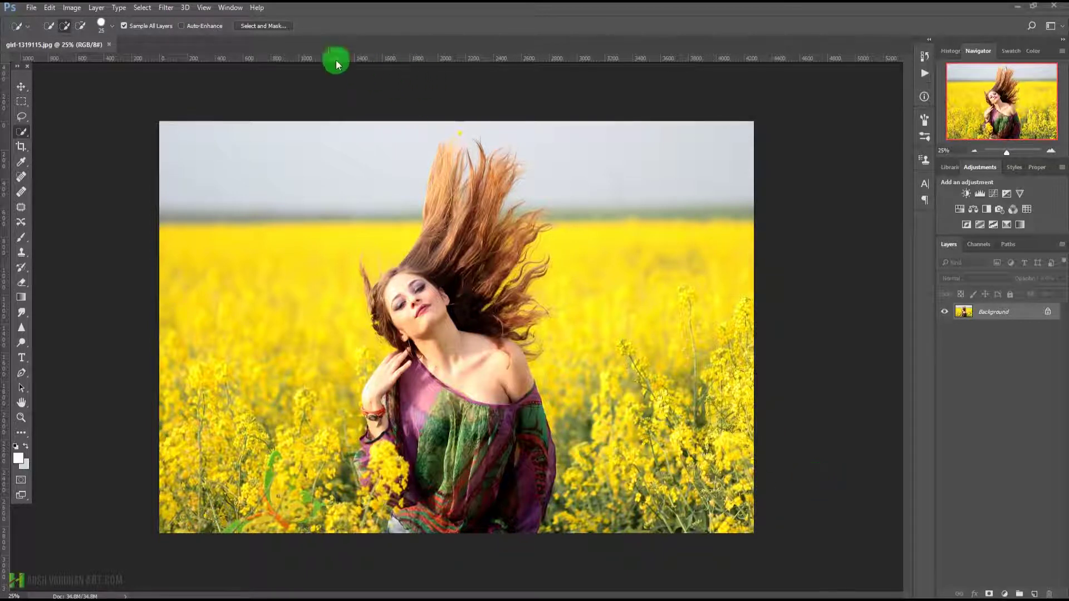
# - Return to Photoshop and open the Help menu
pyautogui.click(258, 7)
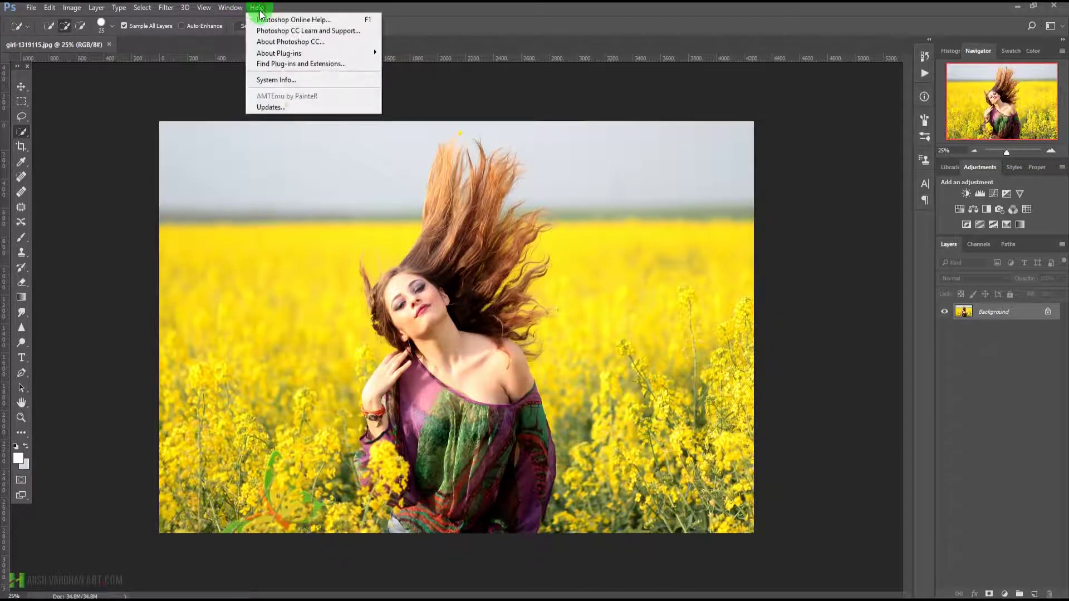
# - View and close About Photoshop CC, then show the Quick Selection tool's flyout
pyautogui.click(290, 41)
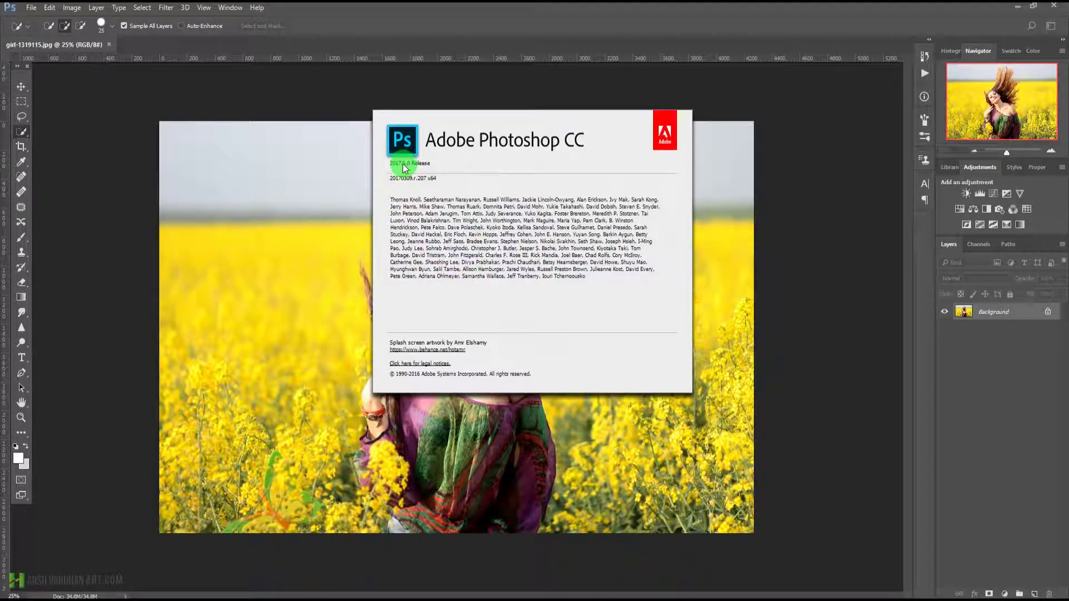
pyautogui.click(717, 94)
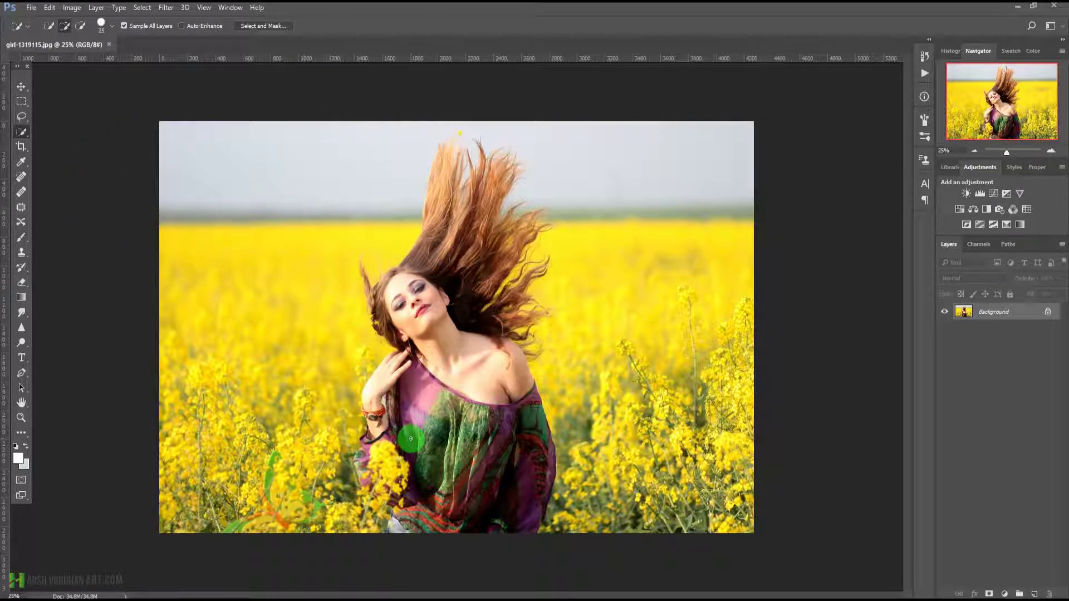
pyautogui.rightClick(22, 135)
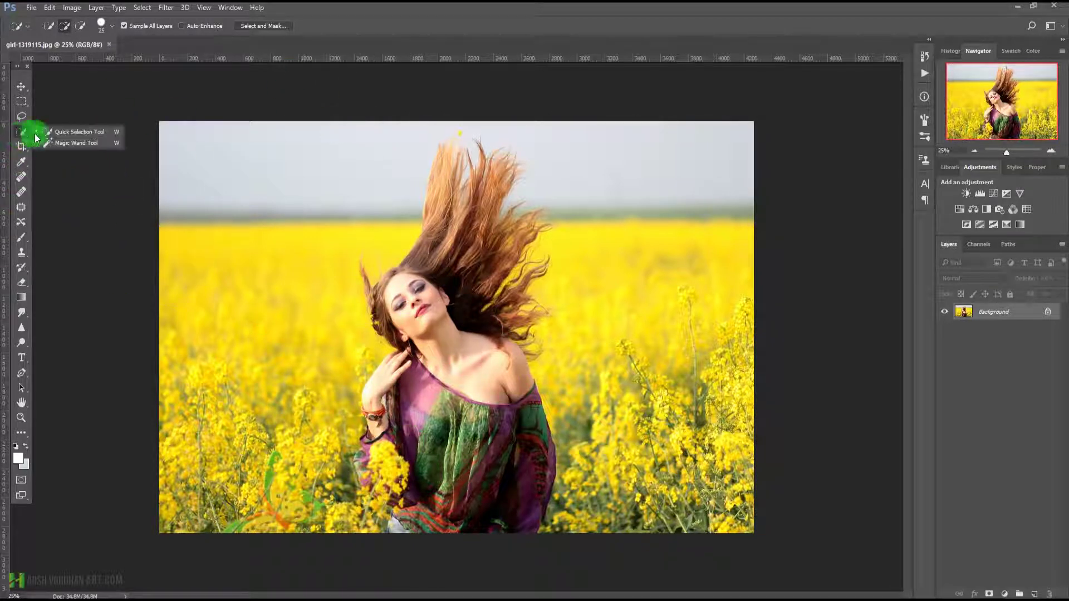
pyautogui.click(66, 132)
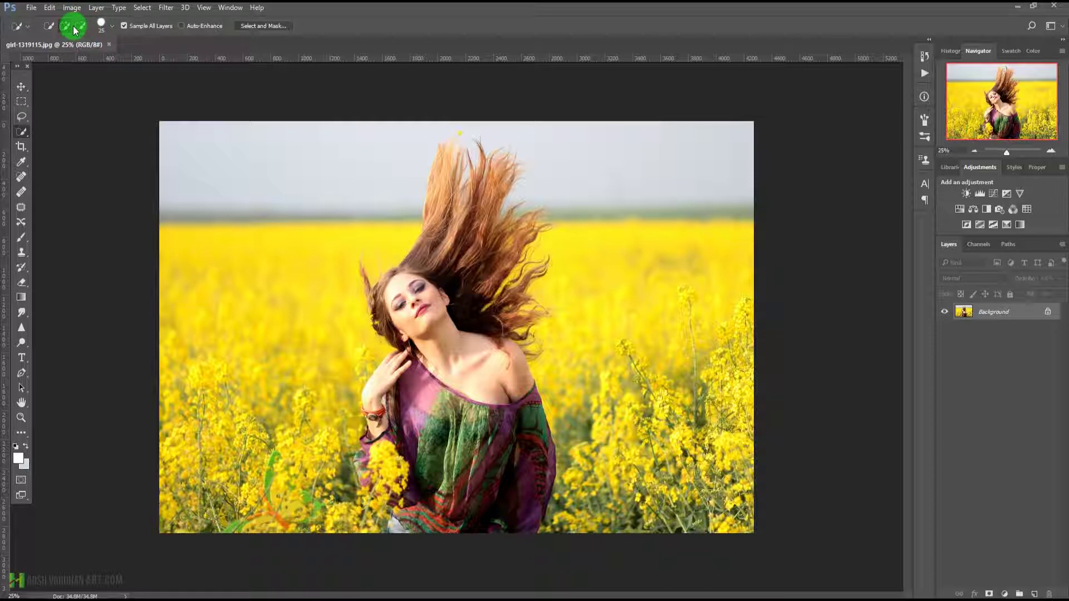
pyautogui.press('super+plus')
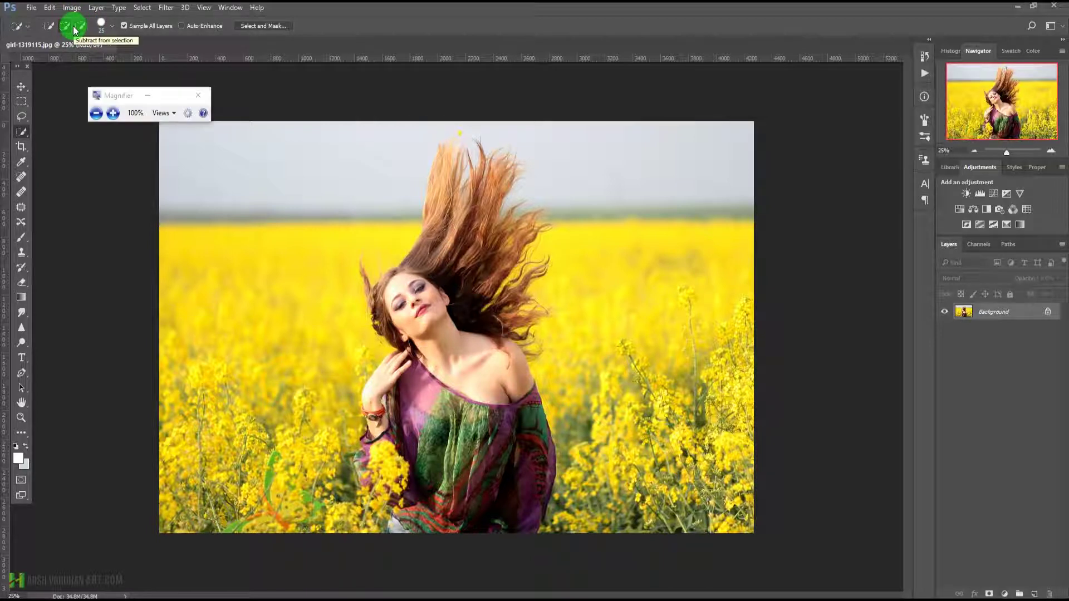
pyautogui.press('super+plus')
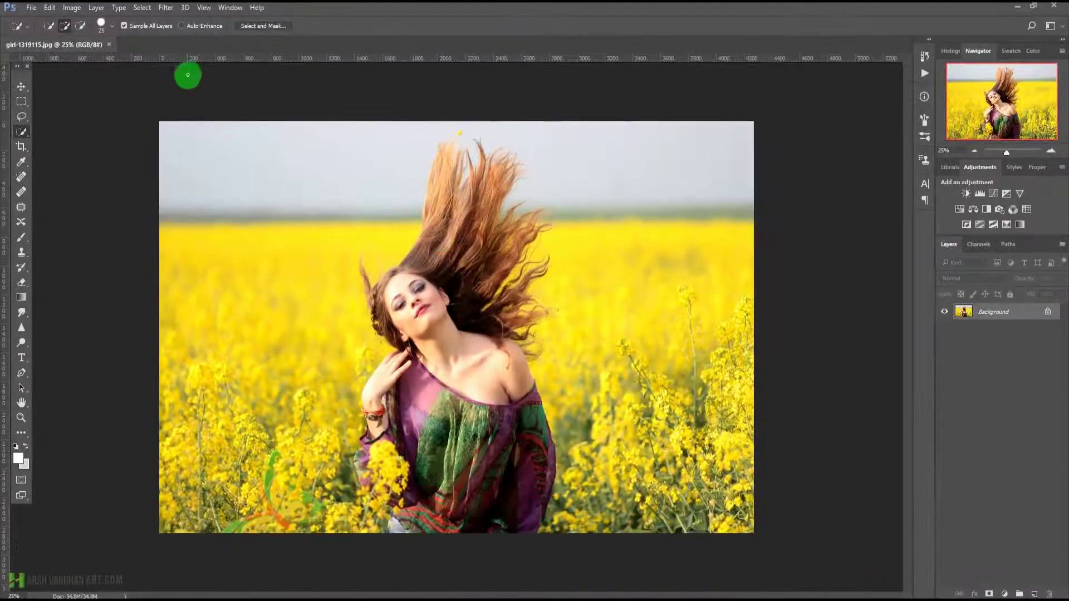
# - Enter Select and Mask from the options bar and pick its Lasso tool
pyautogui.click(265, 27)
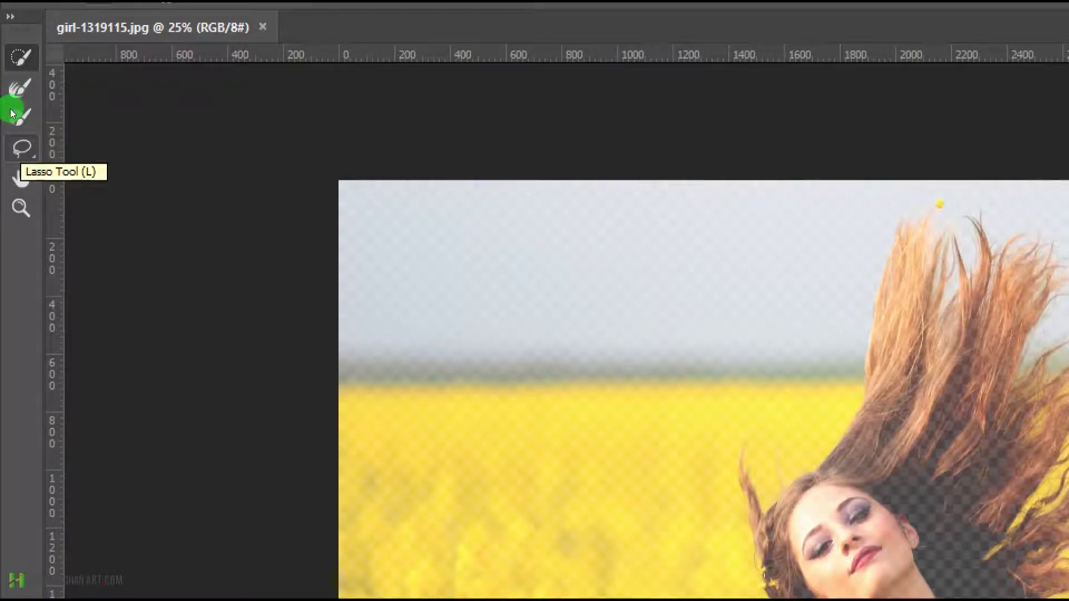
pyautogui.click(21, 147)
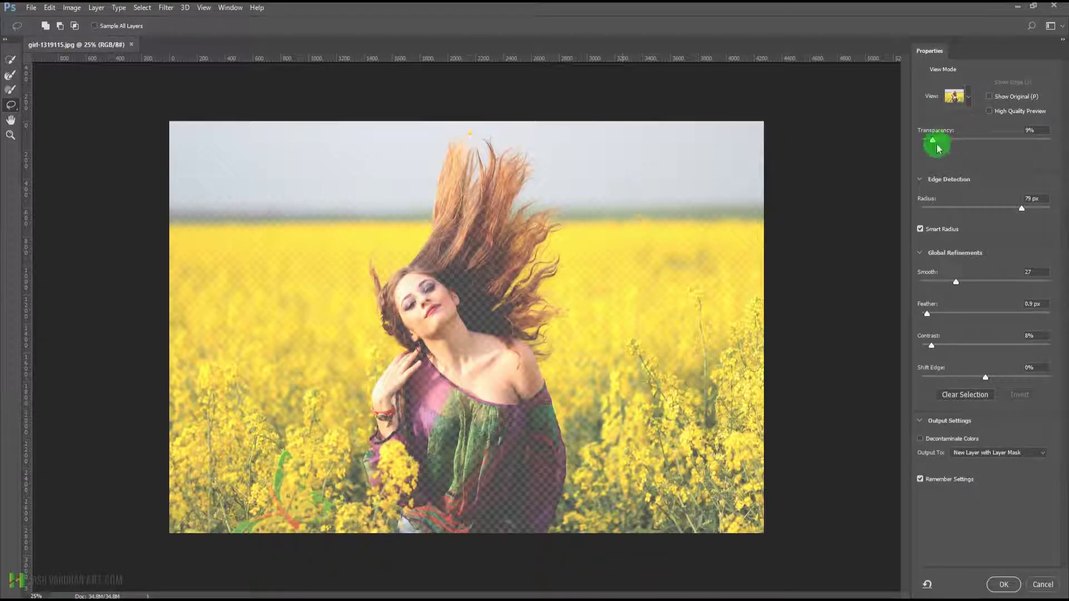
# - Preview Transparency at full, bring it back to a faint 9%, and show the View Mode list
pyautogui.moveTo(931, 141); pyautogui.dragTo(1051, 142)
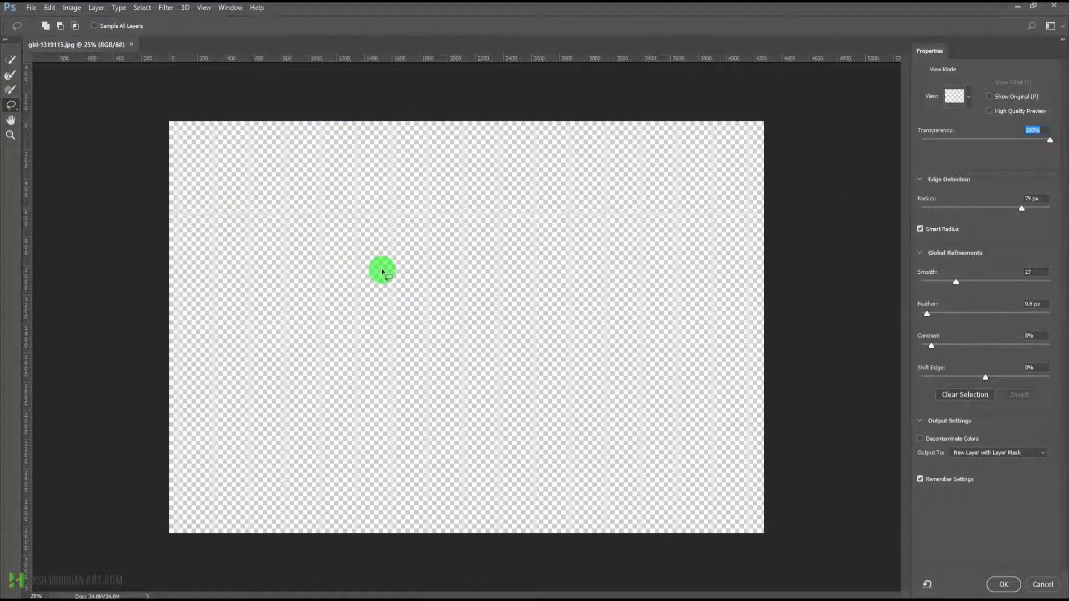
pyautogui.moveTo(972, 137); pyautogui.dragTo(930, 140)
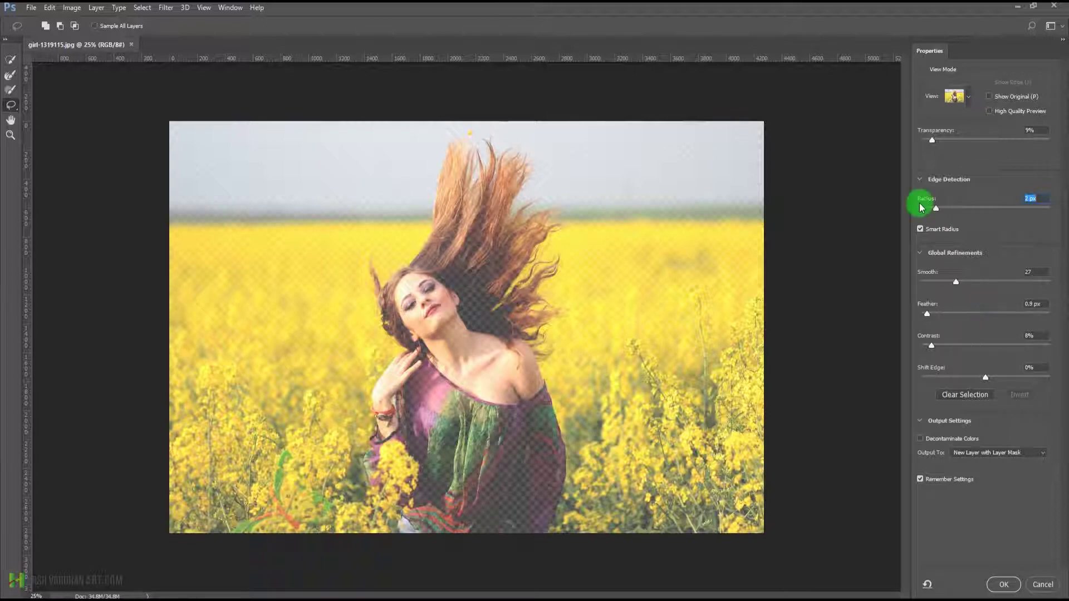
pyautogui.click(970, 92)
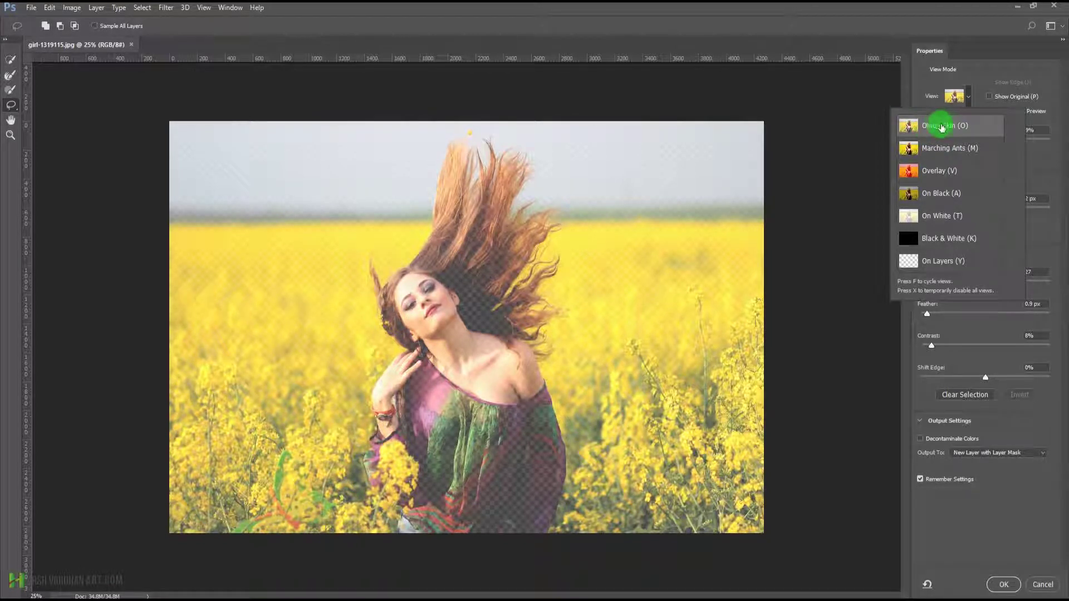
# - Keep Onion Skin view mode and select the Refine Edge Brush Tool
pyautogui.click(926, 95)
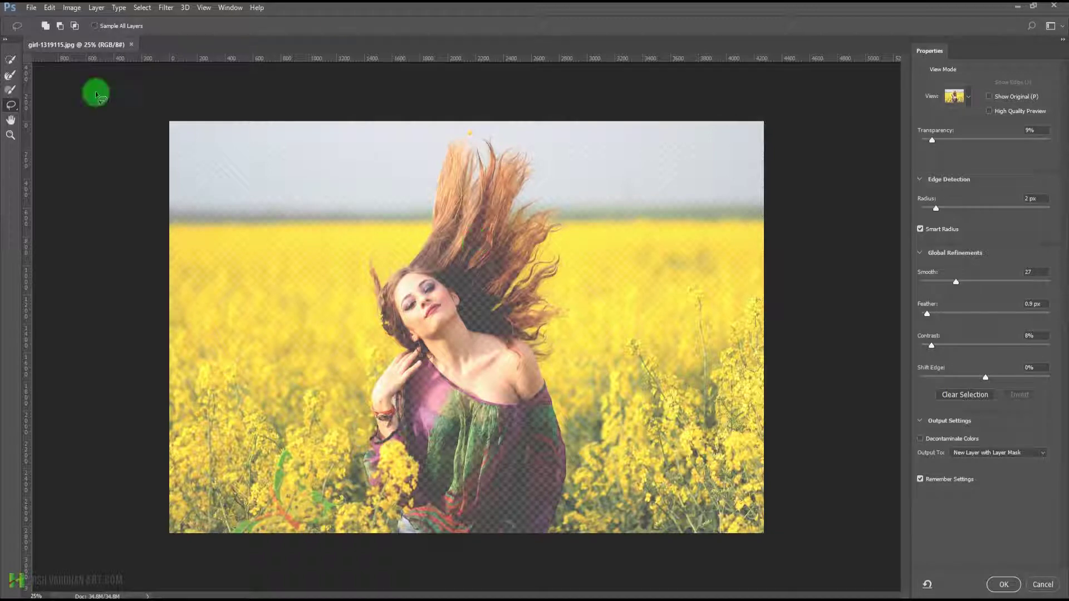
pyautogui.click(10, 66)
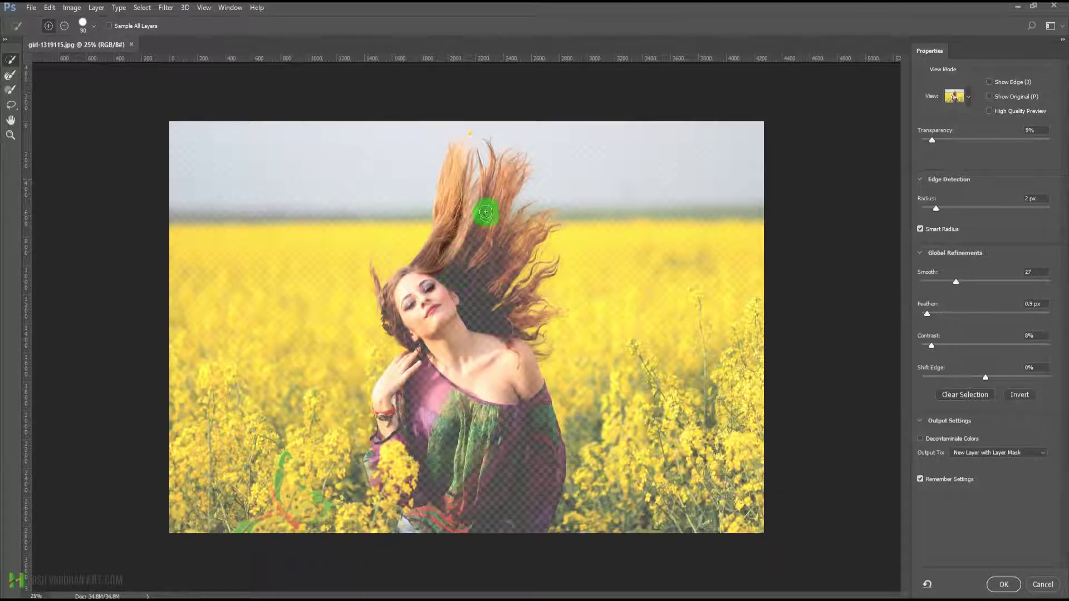
# - Refine the mask over the face, sleeve, cheek hair strands and flowers with a smaller brush
pyautogui.click(427, 313)
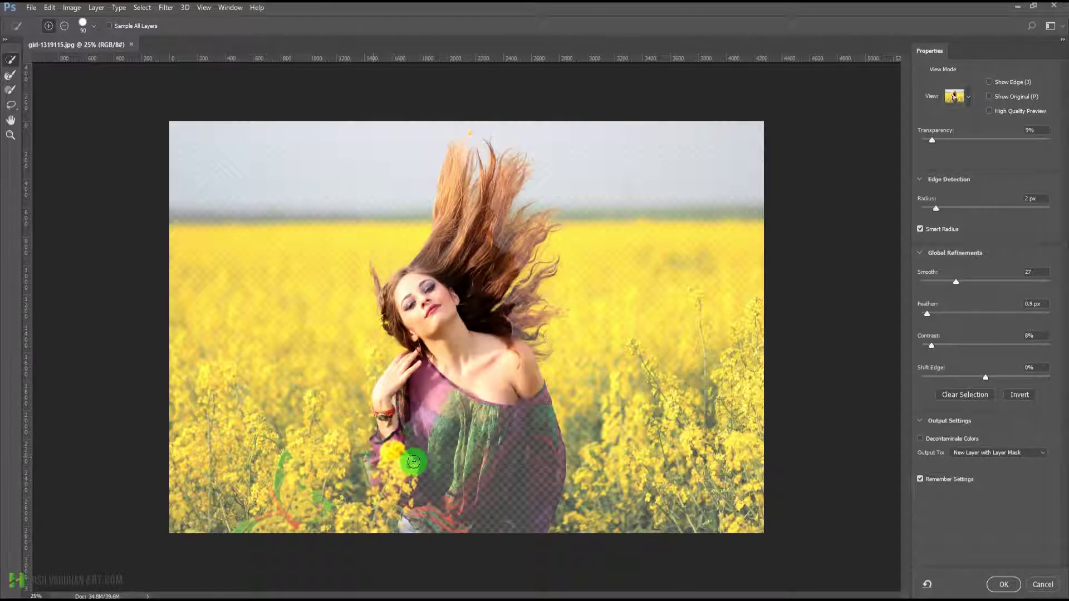
pyautogui.moveTo(448, 406)
pyautogui.mouseDown()
pyautogui.moveTo(474, 509)
pyautogui.moveTo(499, 406)
pyautogui.moveTo(521, 376)
pyautogui.moveTo(532, 399)
pyautogui.mouseUp()
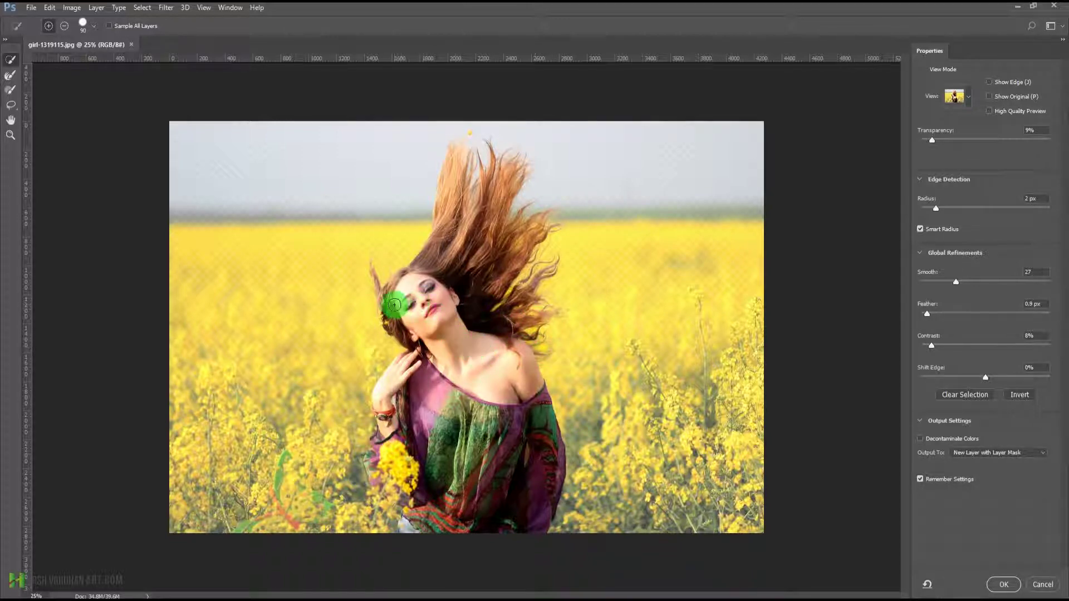
pyautogui.press('[')
pyautogui.press('[')
pyautogui.press('[')
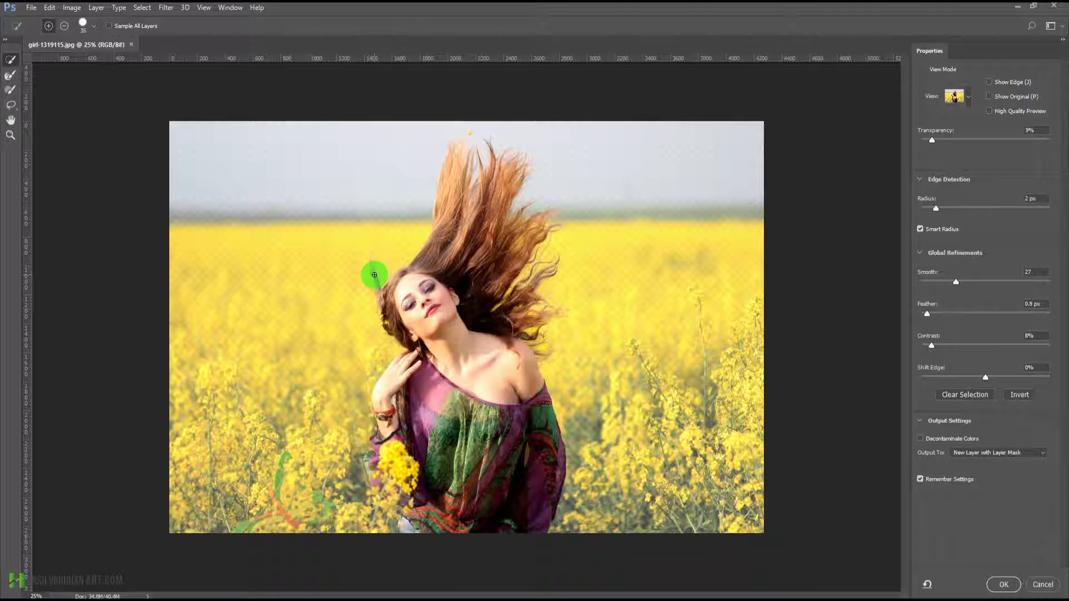
pyautogui.moveTo(374, 275); pyautogui.dragTo(382, 306)
pyautogui.moveTo(419, 472)
pyautogui.mouseDown()
pyautogui.moveTo(453, 484)
pyautogui.moveTo(410, 448)
pyautogui.moveTo(413, 498)
pyautogui.moveTo(380, 499)
pyautogui.moveTo(930, 215)
pyautogui.moveTo(936, 146)
pyautogui.moveTo(1057, 141)
pyautogui.mouseUp()
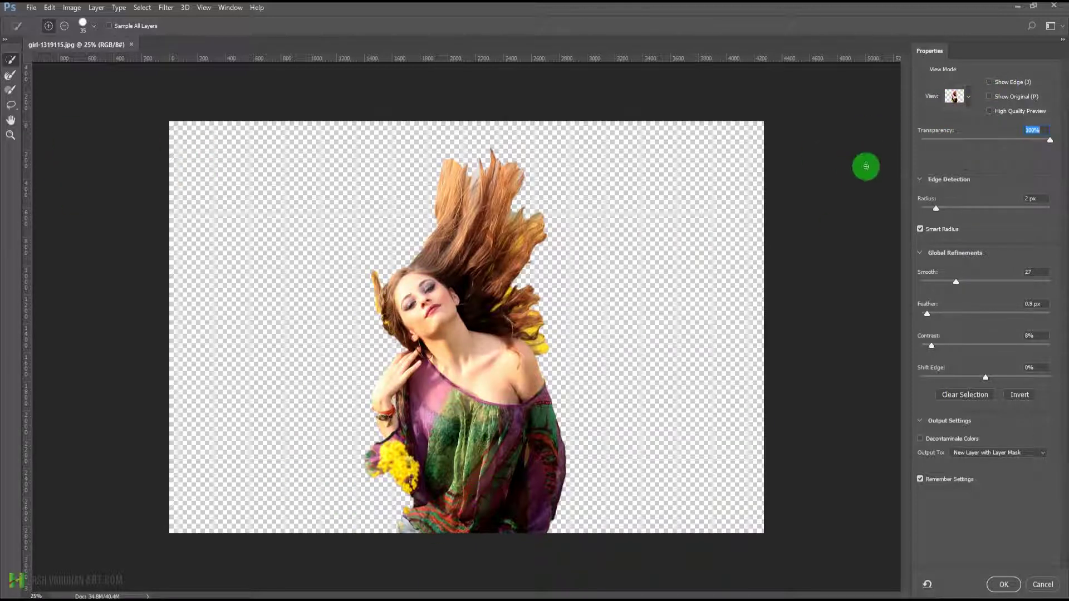
# - Set preview Transparency to 48% in Onion Skin, then brush the flyaway hair right of her head
pyautogui.click(968, 96)
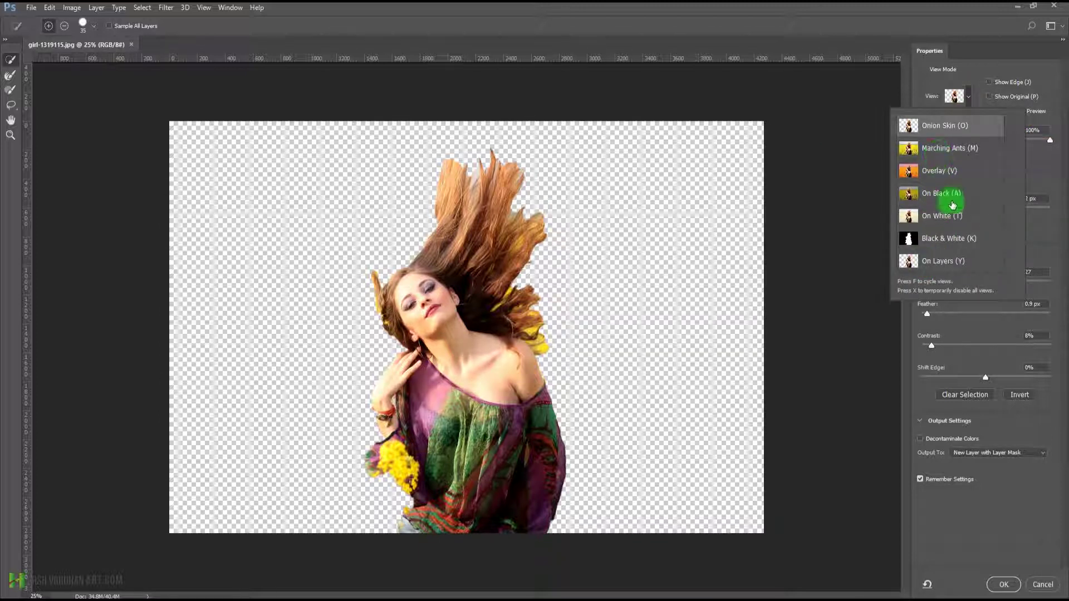
pyautogui.click(960, 71)
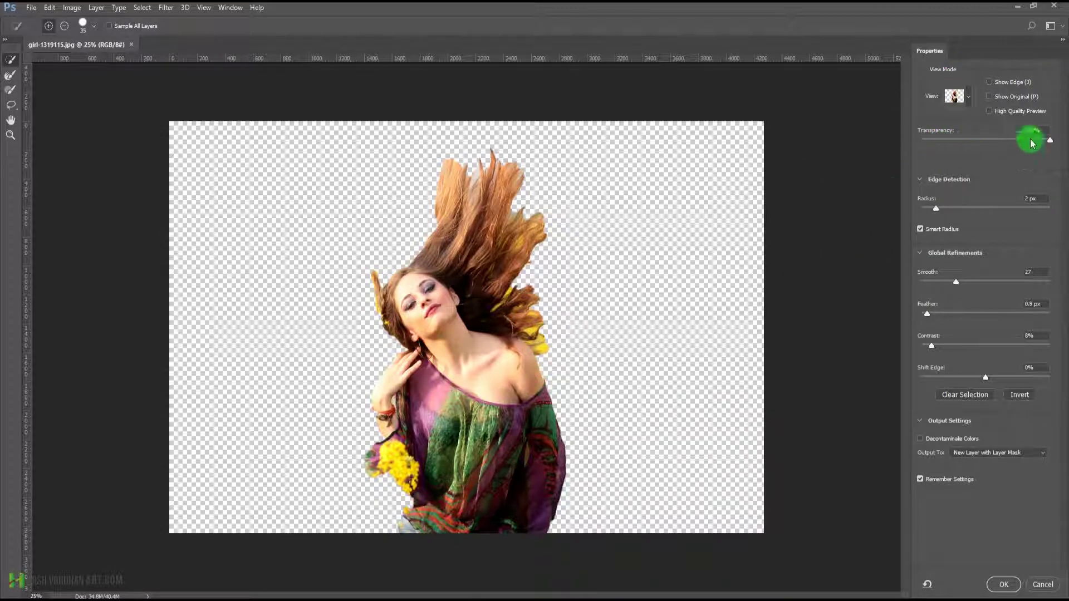
pyautogui.moveTo(933, 140); pyautogui.dragTo(967, 146)
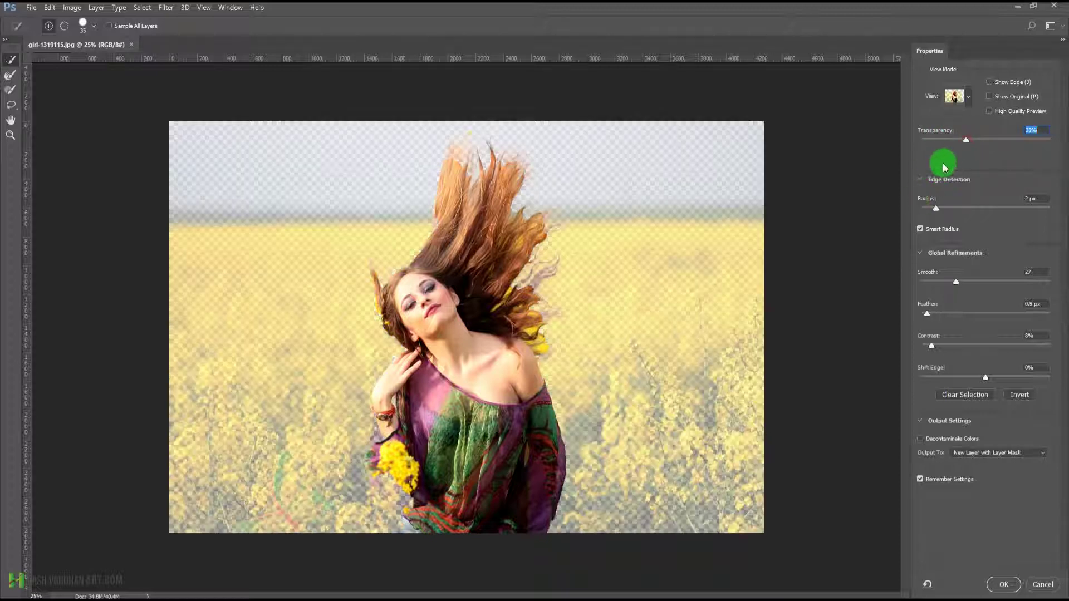
pyautogui.moveTo(987, 146); pyautogui.dragTo(984, 139)
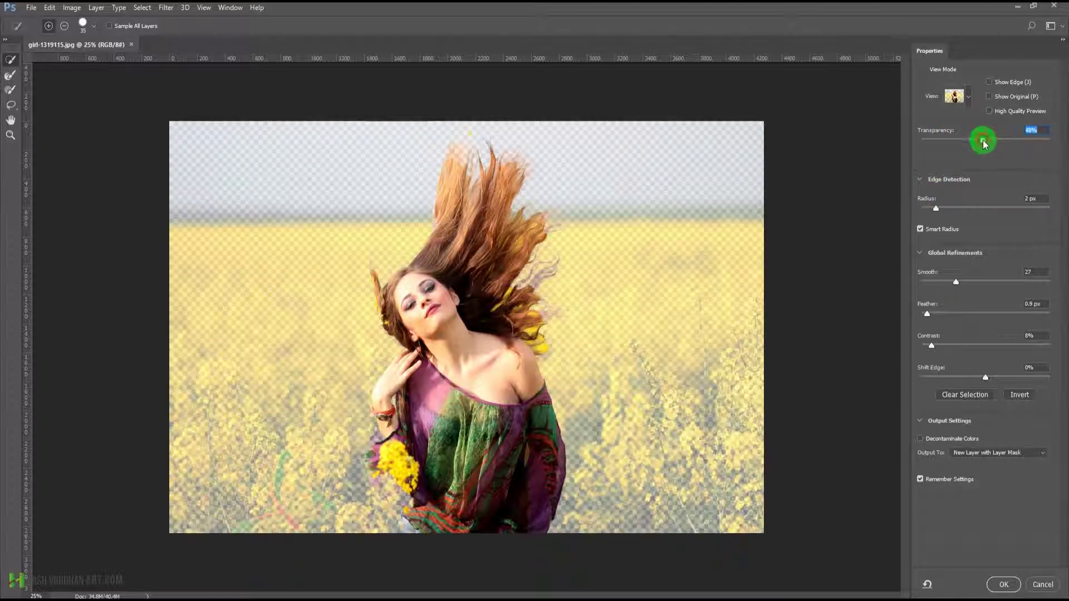
pyautogui.moveTo(534, 282)
pyautogui.mouseDown()
pyautogui.moveTo(525, 286)
pyautogui.moveTo(553, 268)
pyautogui.moveTo(520, 289)
pyautogui.moveTo(570, 262)
pyautogui.moveTo(542, 231)
pyautogui.moveTo(560, 231)
pyautogui.moveTo(535, 220)
pyautogui.moveTo(514, 176)
pyautogui.moveTo(459, 170)
pyautogui.moveTo(461, 141)
pyautogui.moveTo(463, 166)
pyautogui.moveTo(470, 153)
pyautogui.moveTo(518, 253)
pyautogui.moveTo(390, 305)
pyautogui.moveTo(477, 372)
pyautogui.moveTo(523, 390)
pyautogui.moveTo(404, 488)
pyautogui.moveTo(386, 485)
pyautogui.moveTo(391, 460)
pyautogui.moveTo(408, 456)
pyautogui.moveTo(406, 466)
pyautogui.moveTo(392, 459)
pyautogui.moveTo(381, 479)
pyautogui.moveTo(393, 495)
pyautogui.moveTo(376, 470)
pyautogui.moveTo(414, 527)
pyautogui.moveTo(375, 492)
pyautogui.moveTo(458, 516)
pyautogui.moveTo(386, 507)
pyautogui.moveTo(382, 496)
pyautogui.moveTo(407, 531)
pyautogui.moveTo(381, 518)
pyautogui.moveTo(427, 531)
pyautogui.moveTo(401, 529)
pyautogui.moveTo(496, 502)
pyautogui.moveTo(542, 342)
pyautogui.moveTo(552, 387)
pyautogui.moveTo(407, 316)
pyautogui.moveTo(387, 270)
pyautogui.moveTo(485, 165)
pyautogui.moveTo(479, 148)
pyautogui.moveTo(544, 237)
pyautogui.moveTo(537, 219)
pyautogui.moveTo(546, 212)
pyautogui.moveTo(537, 217)
pyautogui.mouseUp()
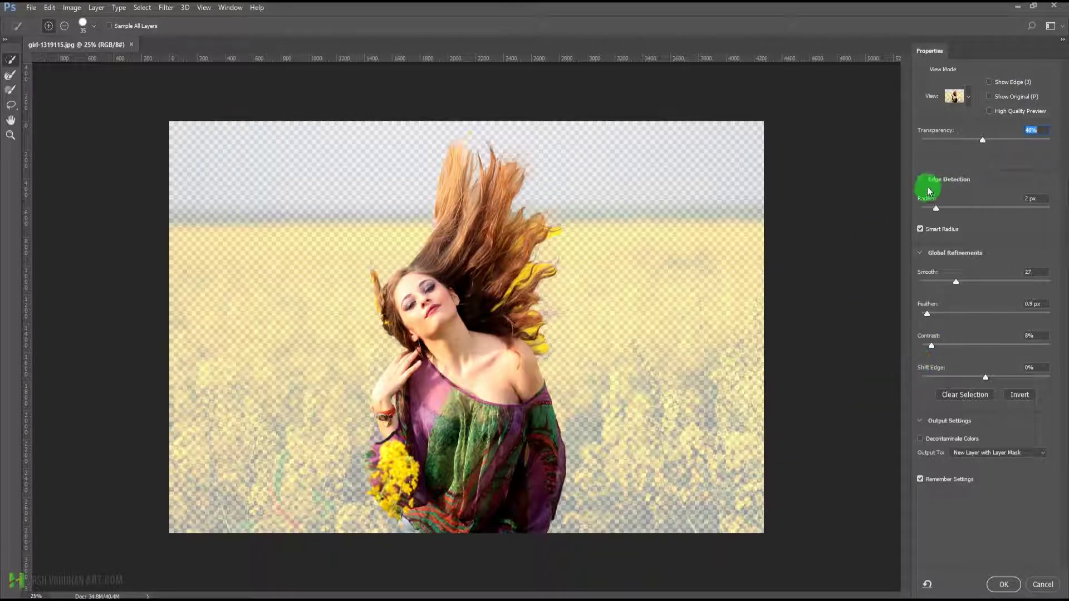
# - Turn on Smart Radius, widen the edge radius, and refine the hair tips against the sky
pyautogui.click(921, 230)
pyautogui.moveTo(937, 210); pyautogui.dragTo(963, 209)
pyautogui.click(535, 226)
pyautogui.moveTo(577, 185)
pyautogui.mouseDown()
pyautogui.moveTo(515, 180)
pyautogui.moveTo(505, 152)
pyautogui.moveTo(515, 161)
pyautogui.moveTo(513, 137)
pyautogui.moveTo(517, 165)
pyautogui.moveTo(536, 151)
pyautogui.moveTo(569, 176)
pyautogui.mouseUp()
# - Raise the edge detection radius to 56 px and refine the hair edge beside the head
pyautogui.click(976, 215)
pyautogui.moveTo(976, 217); pyautogui.dragTo(967, 211)
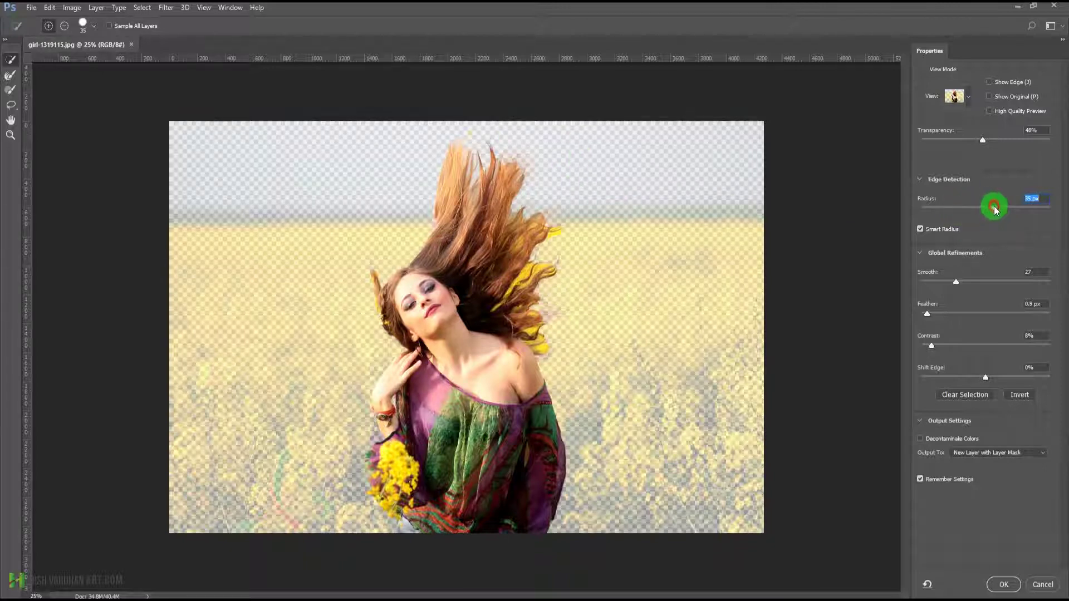
pyautogui.moveTo(1007, 209); pyautogui.dragTo(1007, 207)
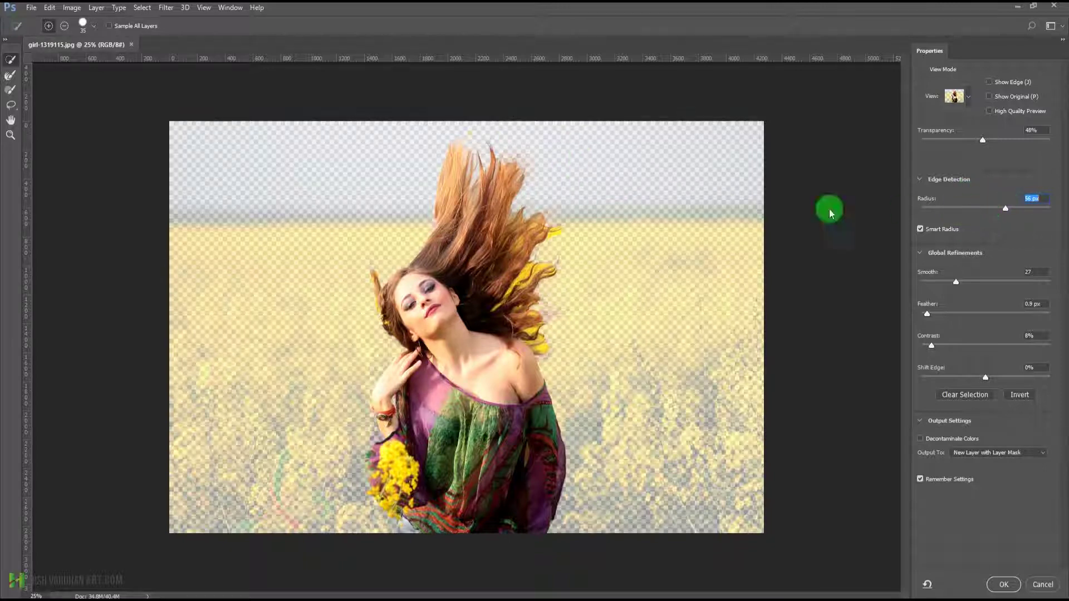
pyautogui.moveTo(520, 177)
pyautogui.mouseDown()
pyautogui.moveTo(532, 151)
pyautogui.moveTo(509, 170)
pyautogui.mouseUp()
pyautogui.moveTo(991, 212); pyautogui.dragTo(990, 208)
pyautogui.moveTo(527, 179)
pyautogui.mouseDown()
pyautogui.moveTo(518, 170)
pyautogui.moveTo(509, 182)
pyautogui.moveTo(525, 160)
pyautogui.moveTo(530, 182)
pyautogui.mouseUp()
# - Increase the radius to 88 px and refine the hair tips at the top of the head
pyautogui.click(1008, 209)
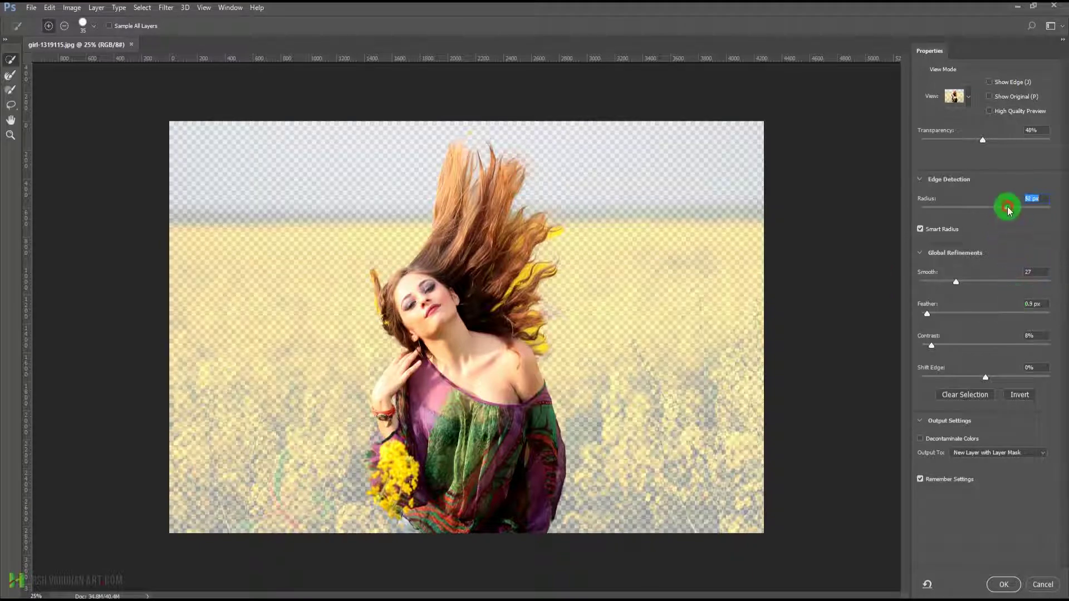
pyautogui.moveTo(511, 237)
pyautogui.mouseDown()
pyautogui.moveTo(539, 162)
pyautogui.moveTo(513, 167)
pyautogui.moveTo(477, 138)
pyautogui.moveTo(873, 201)
pyautogui.mouseUp()
pyautogui.click(1045, 200)
pyautogui.moveTo(1027, 210); pyautogui.dragTo(1032, 212)
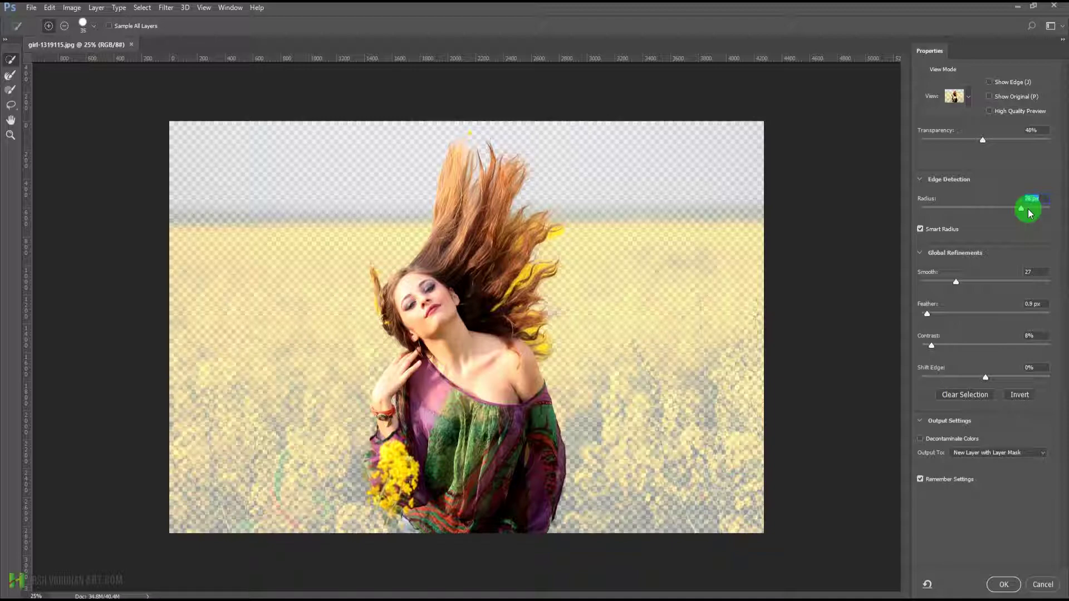
pyautogui.moveTo(1030, 213); pyautogui.dragTo(1032, 211)
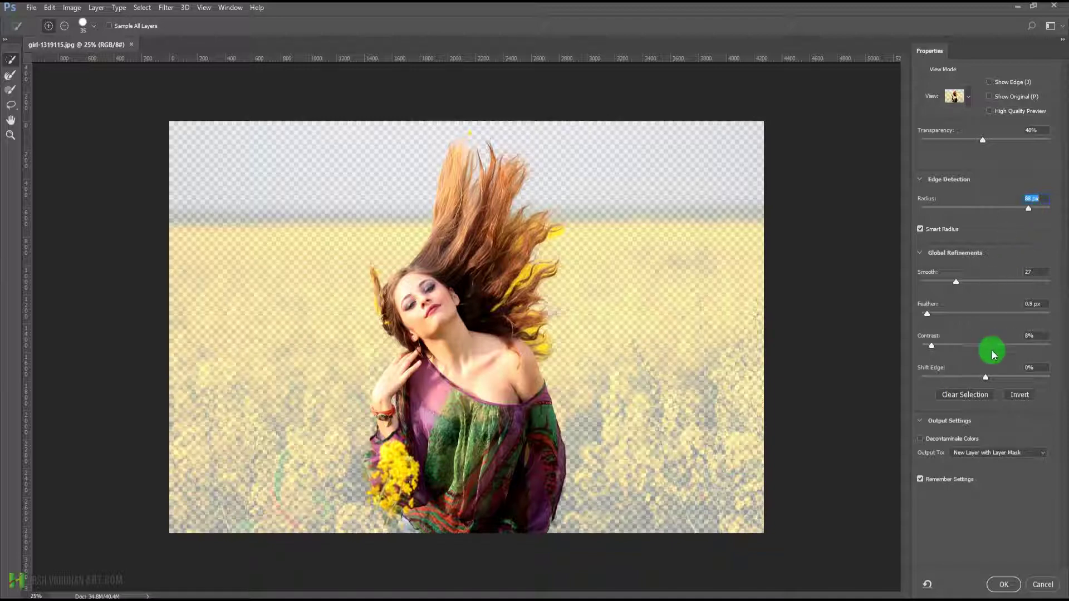
pyautogui.moveTo(548, 233)
pyautogui.mouseDown()
pyautogui.moveTo(567, 286)
pyautogui.moveTo(569, 265)
pyautogui.moveTo(549, 237)
pyautogui.moveTo(577, 237)
pyautogui.moveTo(554, 192)
pyautogui.moveTo(535, 238)
pyautogui.moveTo(552, 256)
pyautogui.moveTo(563, 242)
pyautogui.moveTo(559, 225)
pyautogui.moveTo(528, 275)
pyautogui.moveTo(559, 265)
pyautogui.moveTo(495, 312)
pyautogui.moveTo(531, 291)
pyautogui.moveTo(527, 327)
pyautogui.moveTo(542, 313)
pyautogui.moveTo(533, 333)
pyautogui.moveTo(546, 357)
pyautogui.moveTo(527, 298)
pyautogui.moveTo(543, 260)
pyautogui.moveTo(511, 289)
pyautogui.moveTo(536, 276)
pyautogui.mouseUp()
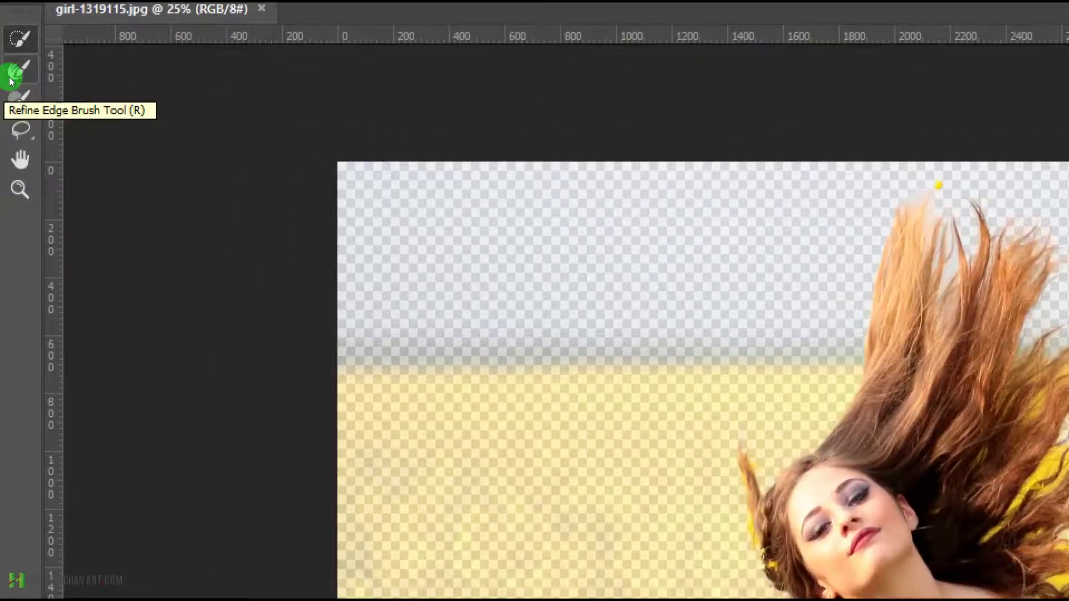
# - Refine the right-hand hair strands with the Refine Edge Brush, enlarging it from 45 to 50
pyautogui.click(11, 80)
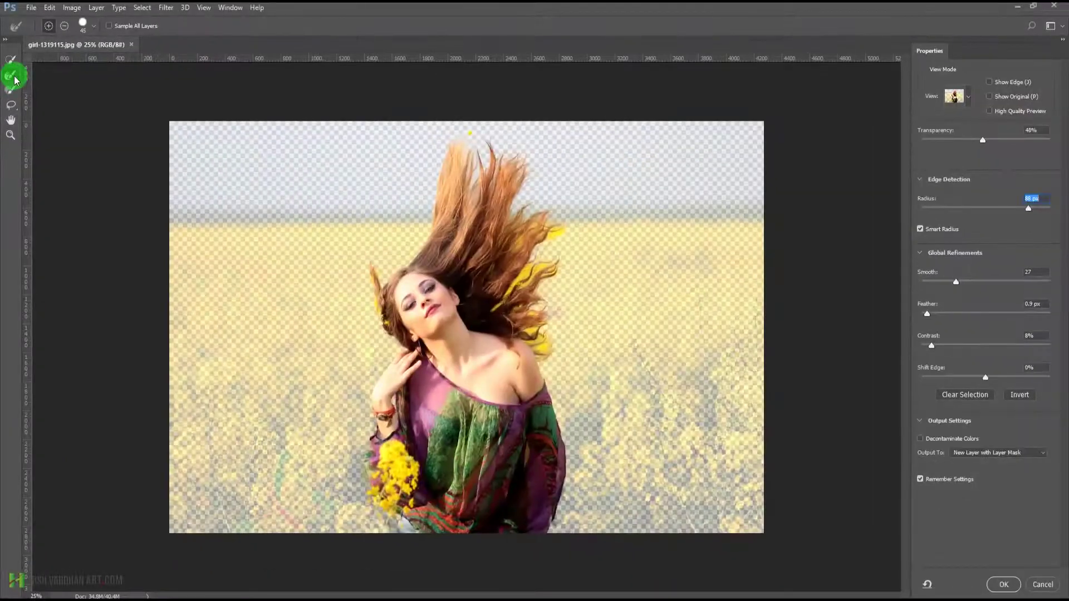
pyautogui.moveTo(460, 269)
pyautogui.mouseDown()
pyautogui.moveTo(540, 281)
pyautogui.moveTo(481, 300)
pyautogui.moveTo(491, 296)
pyautogui.moveTo(478, 311)
pyautogui.moveTo(490, 325)
pyautogui.moveTo(534, 264)
pyautogui.moveTo(508, 309)
pyautogui.moveTo(479, 316)
pyautogui.moveTo(530, 266)
pyautogui.moveTo(514, 285)
pyautogui.moveTo(527, 312)
pyautogui.moveTo(526, 299)
pyautogui.moveTo(507, 290)
pyautogui.moveTo(496, 314)
pyautogui.moveTo(530, 275)
pyautogui.moveTo(520, 324)
pyautogui.moveTo(516, 304)
pyautogui.moveTo(490, 298)
pyautogui.moveTo(518, 293)
pyautogui.moveTo(546, 262)
pyautogui.moveTo(526, 305)
pyautogui.mouseUp()
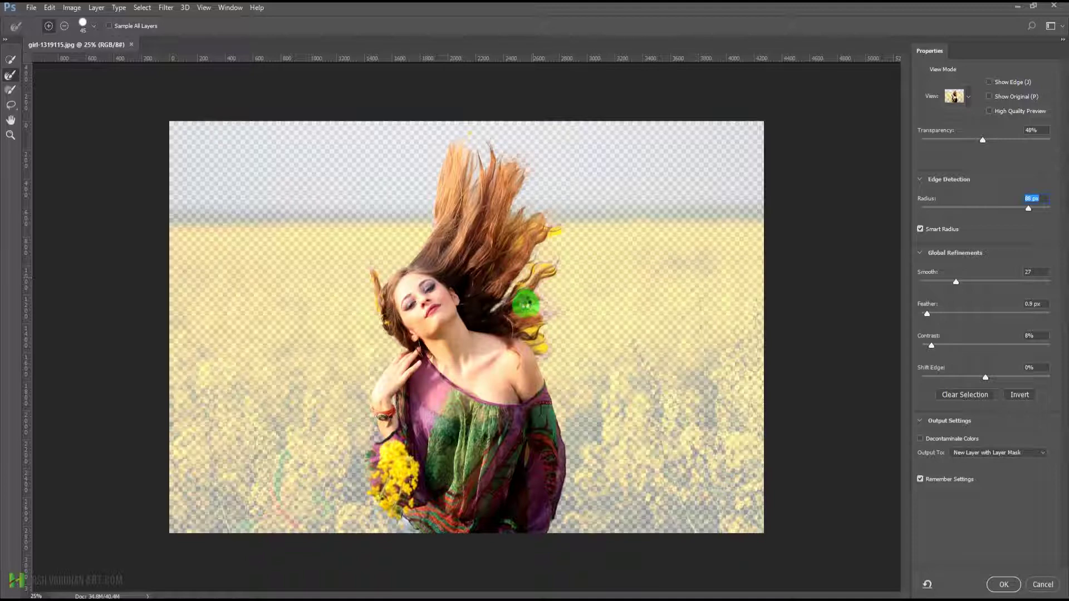
pyautogui.moveTo(522, 299)
pyautogui.mouseDown()
pyautogui.moveTo(535, 313)
pyautogui.moveTo(515, 334)
pyautogui.moveTo(531, 333)
pyautogui.moveTo(525, 288)
pyautogui.moveTo(518, 295)
pyautogui.moveTo(534, 249)
pyautogui.moveTo(550, 239)
pyautogui.moveTo(508, 262)
pyautogui.moveTo(523, 236)
pyautogui.moveTo(518, 260)
pyautogui.moveTo(535, 239)
pyautogui.mouseUp()
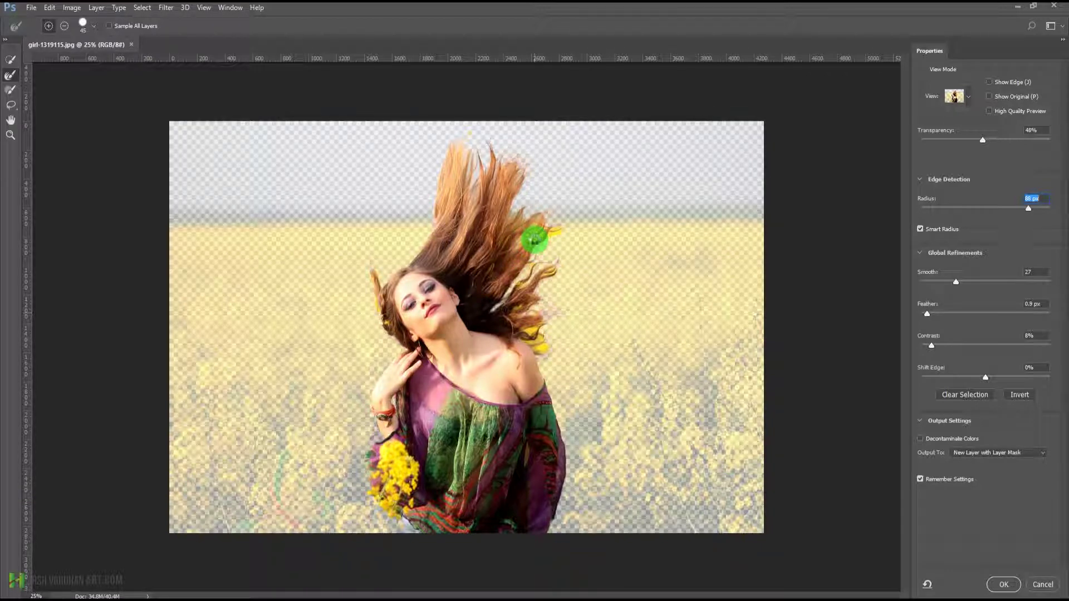
pyautogui.moveTo(535, 240)
pyautogui.mouseDown()
pyautogui.moveTo(558, 229)
pyautogui.moveTo(546, 243)
pyautogui.moveTo(563, 229)
pyautogui.moveTo(533, 240)
pyautogui.mouseUp()
pyautogui.moveTo(533, 236)
pyautogui.mouseDown()
pyautogui.moveTo(528, 289)
pyautogui.moveTo(515, 300)
pyautogui.moveTo(557, 270)
pyautogui.moveTo(520, 298)
pyautogui.moveTo(538, 274)
pyautogui.moveTo(557, 266)
pyautogui.moveTo(504, 321)
pyautogui.moveTo(530, 329)
pyautogui.mouseUp()
pyautogui.press(']')
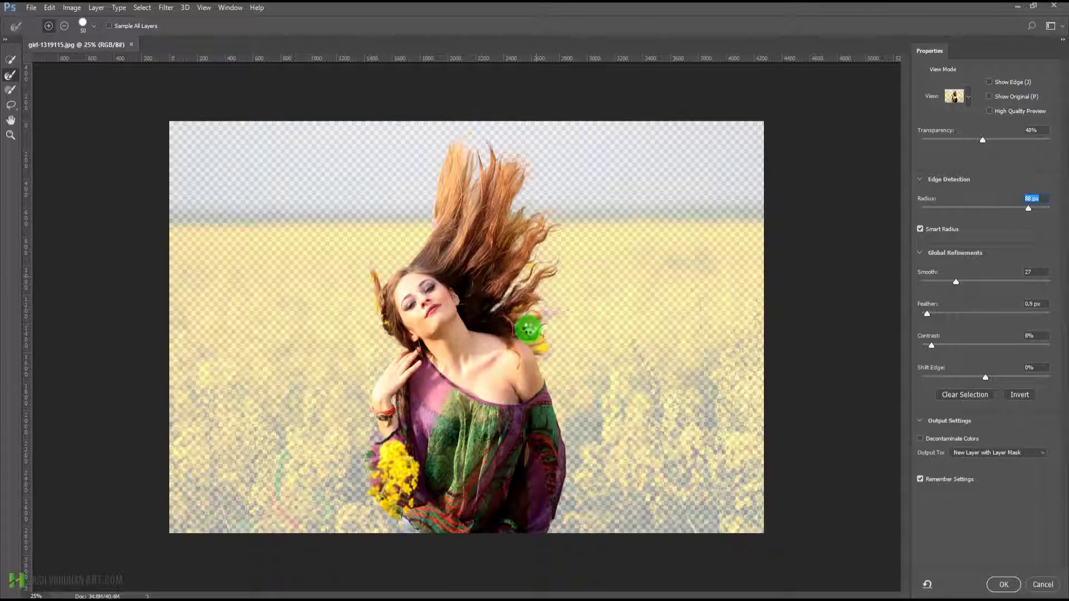
# - Brush the Refine Edge Brush along the hair and right shoulder boundary, up to above the shoulder
pyautogui.moveTo(528, 328)
pyautogui.mouseDown()
pyautogui.moveTo(519, 343)
pyautogui.moveTo(536, 341)
pyautogui.moveTo(531, 350)
pyautogui.mouseUp()
pyautogui.moveTo(546, 357)
pyautogui.mouseDown()
pyautogui.moveTo(545, 333)
pyautogui.moveTo(527, 337)
pyautogui.moveTo(534, 358)
pyautogui.mouseUp()
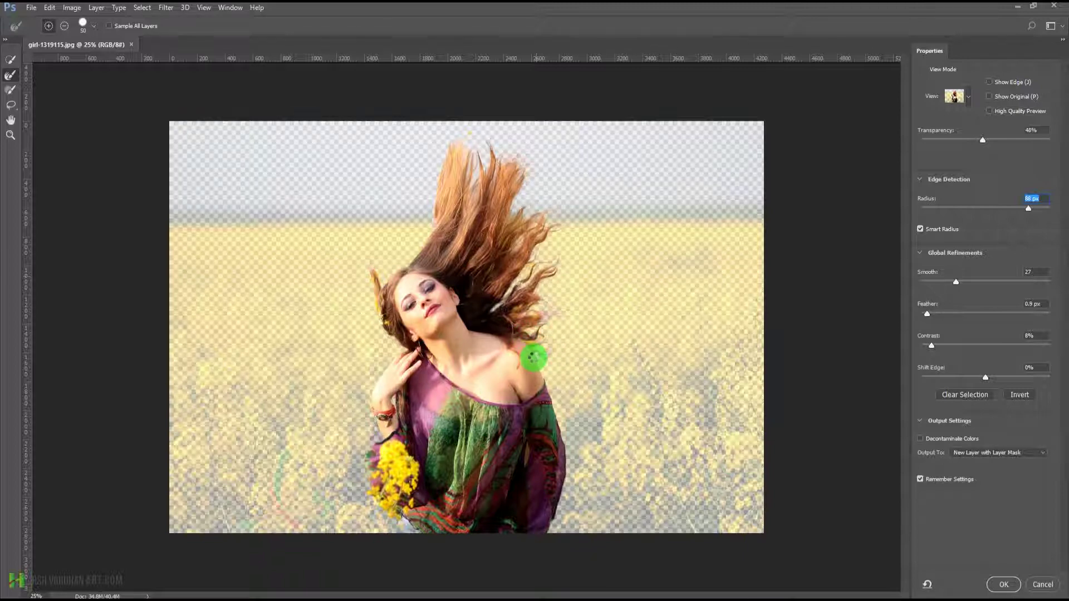
pyautogui.moveTo(534, 359); pyautogui.dragTo(536, 349)
pyautogui.moveTo(539, 349)
pyautogui.mouseDown()
pyautogui.moveTo(534, 314)
pyautogui.moveTo(537, 339)
pyautogui.moveTo(510, 333)
pyautogui.moveTo(546, 358)
pyautogui.mouseUp()
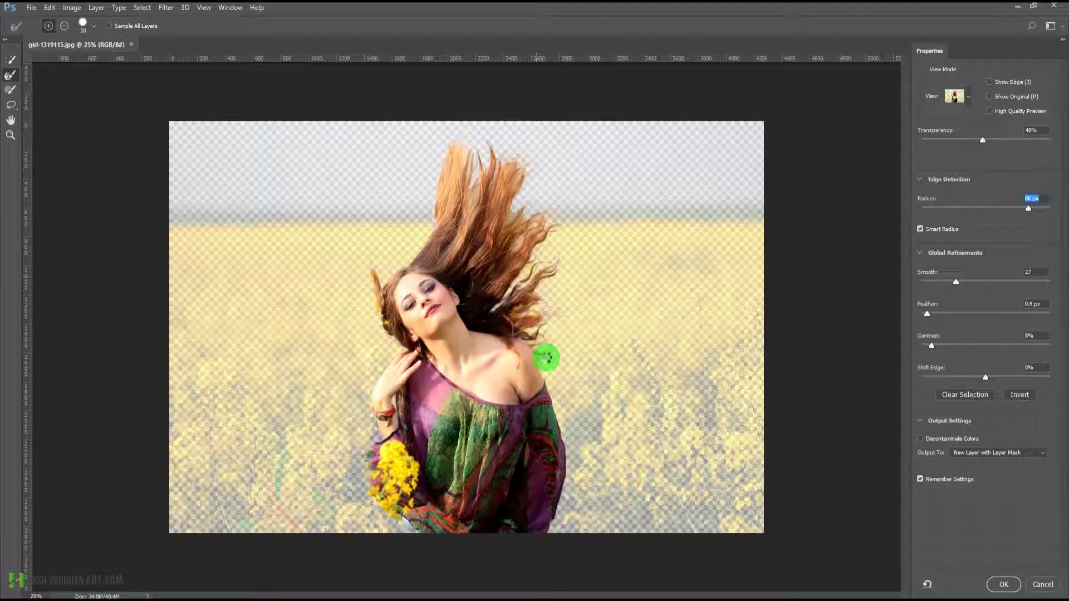
pyautogui.moveTo(546, 358)
pyautogui.mouseDown()
pyautogui.moveTo(550, 310)
pyautogui.moveTo(446, 333)
pyautogui.moveTo(524, 276)
pyautogui.moveTo(513, 262)
pyautogui.moveTo(501, 276)
pyautogui.moveTo(515, 273)
pyautogui.moveTo(515, 301)
pyautogui.moveTo(557, 261)
pyautogui.moveTo(514, 303)
pyautogui.moveTo(509, 323)
pyautogui.moveTo(534, 331)
pyautogui.moveTo(519, 333)
pyautogui.moveTo(513, 311)
pyautogui.moveTo(525, 293)
pyautogui.moveTo(496, 281)
pyautogui.moveTo(508, 269)
pyautogui.moveTo(533, 279)
pyautogui.moveTo(542, 255)
pyautogui.moveTo(516, 258)
pyautogui.moveTo(529, 205)
pyautogui.moveTo(499, 248)
pyautogui.moveTo(521, 209)
pyautogui.moveTo(509, 215)
pyautogui.moveTo(521, 224)
pyautogui.moveTo(501, 266)
pyautogui.mouseUp()
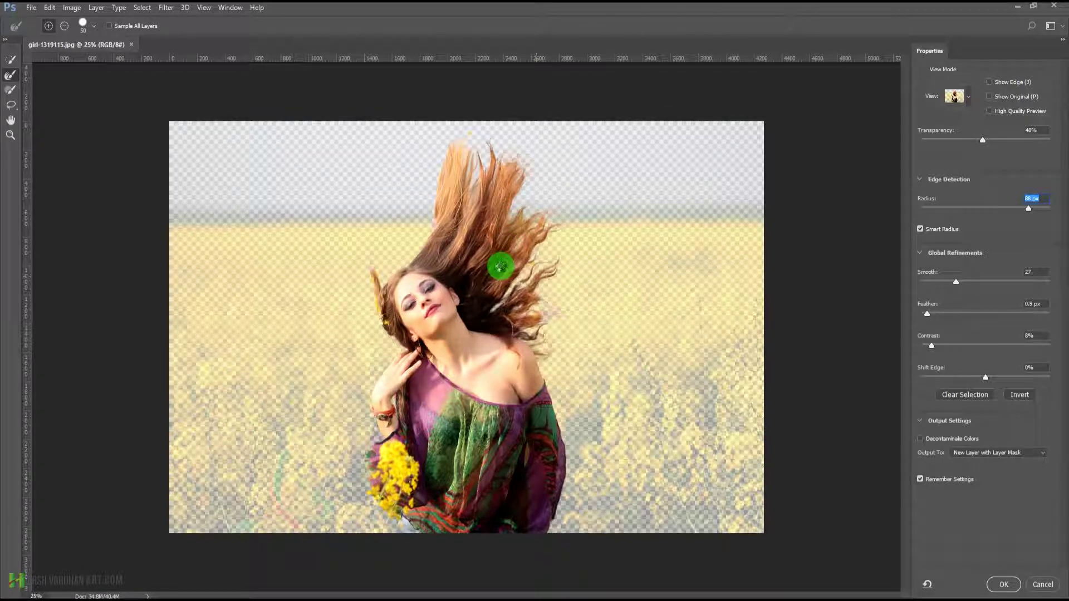
# - Refine the upper hair strands and the flying tips near the top of the canvas
pyautogui.moveTo(501, 266); pyautogui.dragTo(473, 198)
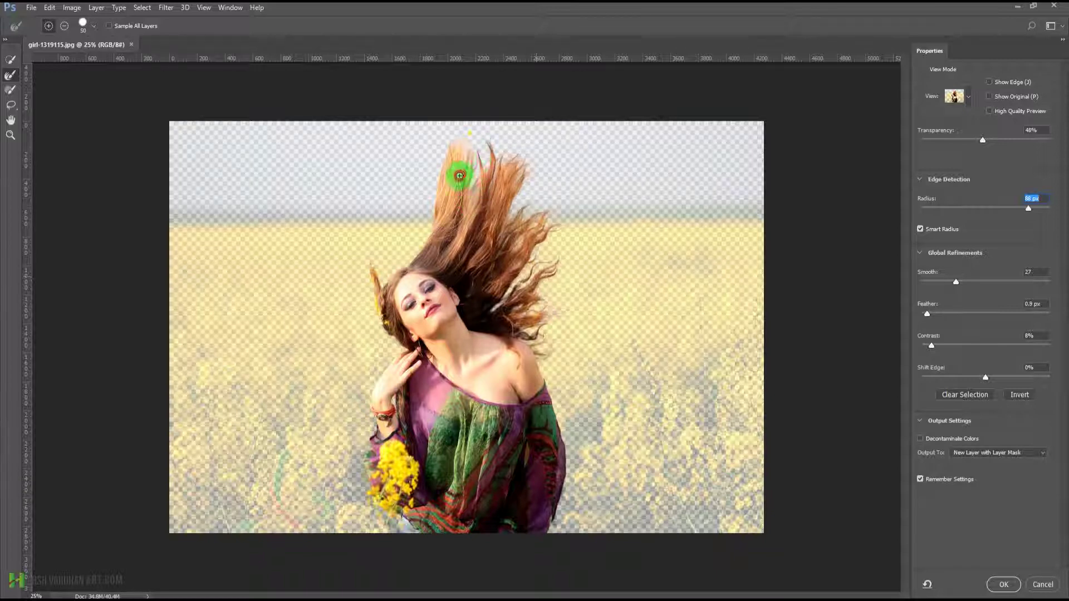
pyautogui.moveTo(461, 137)
pyautogui.mouseDown()
pyautogui.moveTo(458, 150)
pyautogui.moveTo(470, 134)
pyautogui.mouseUp()
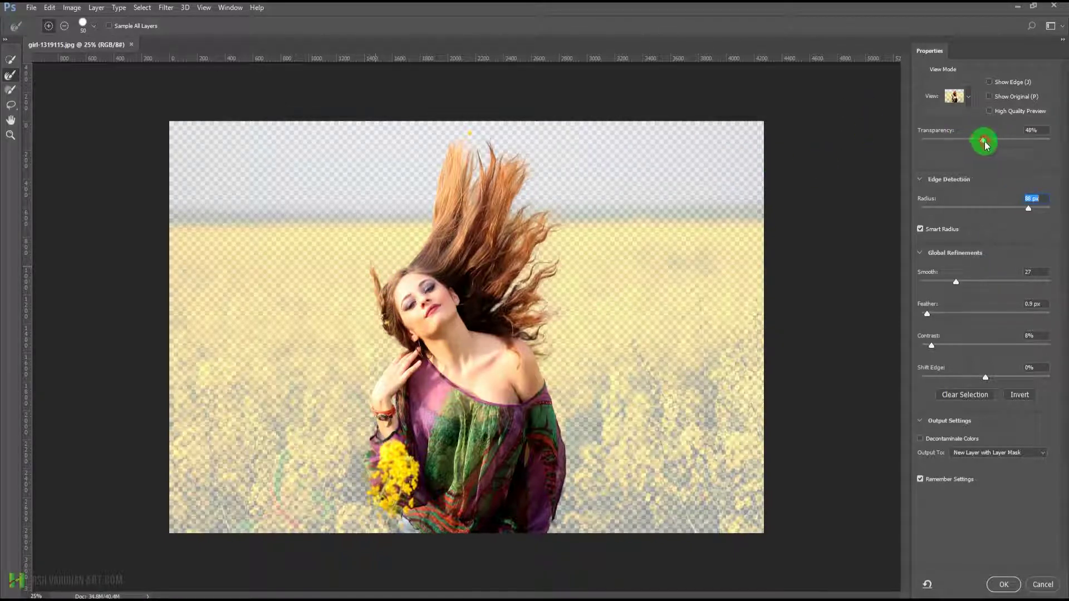
# - Preview the cutout at 100% transparency, then set the preview transparency to 30%
pyautogui.moveTo(984, 142); pyautogui.dragTo(1043, 139)
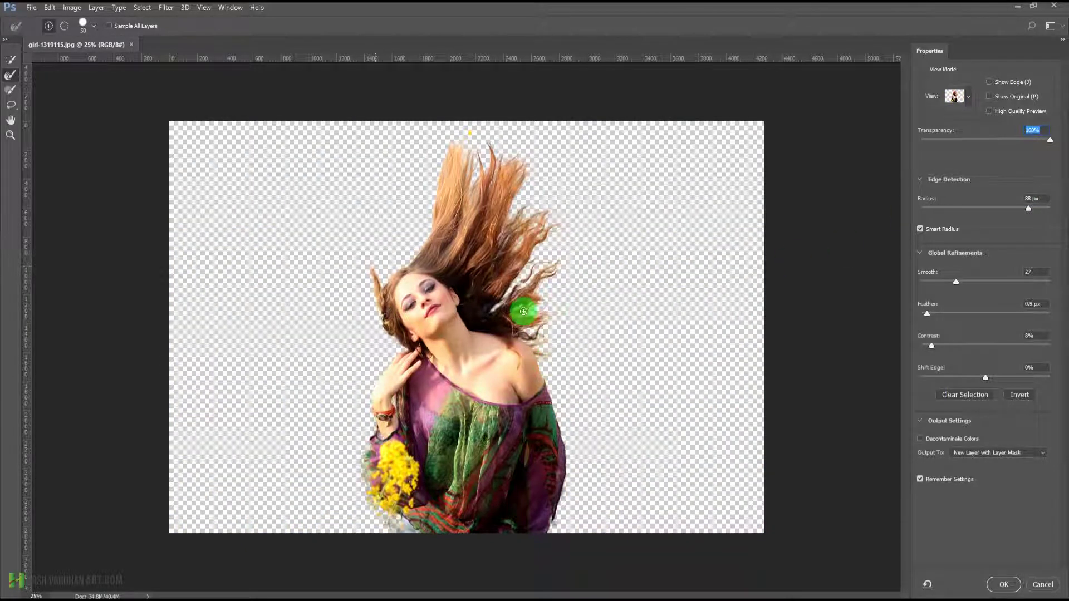
pyautogui.click(960, 140)
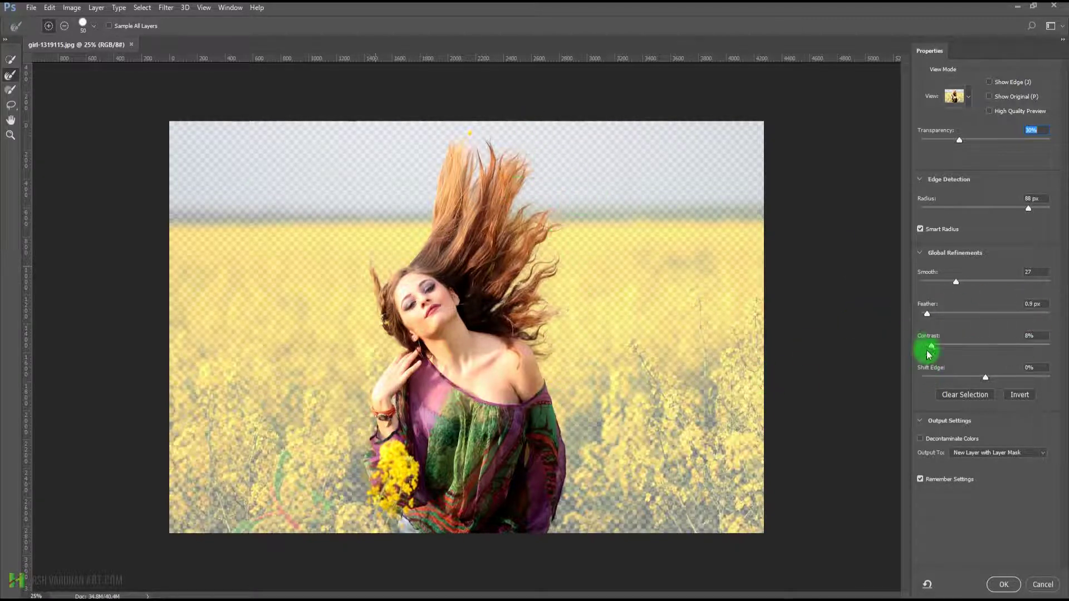
# - Touch up the right hair edge and settle the mask edge Contrast at 11%
pyautogui.moveTo(929, 350); pyautogui.dragTo(933, 349)
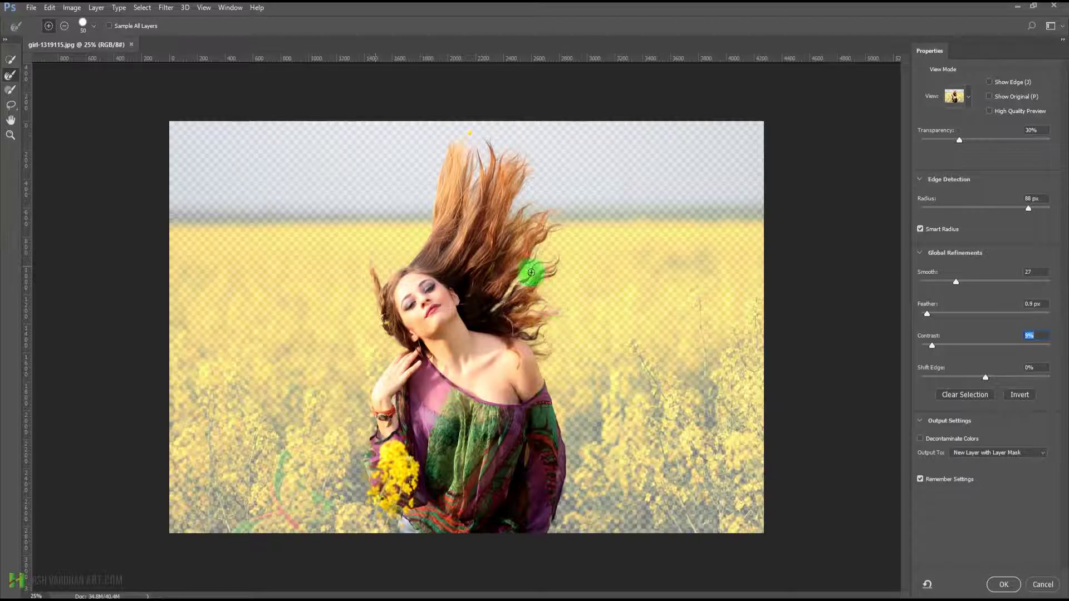
pyautogui.moveTo(520, 148)
pyautogui.mouseDown()
pyautogui.moveTo(516, 171)
pyautogui.moveTo(531, 163)
pyautogui.moveTo(521, 190)
pyautogui.moveTo(541, 182)
pyautogui.moveTo(531, 210)
pyautogui.moveTo(563, 228)
pyautogui.mouseUp()
pyautogui.moveTo(932, 349); pyautogui.dragTo(980, 345)
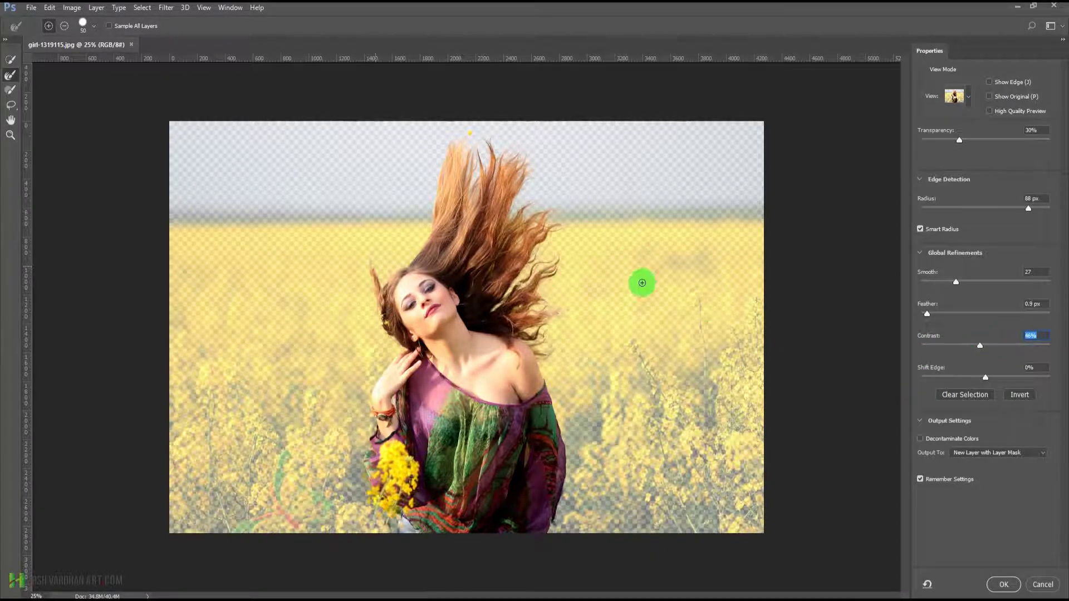
pyautogui.moveTo(973, 350); pyautogui.dragTo(935, 348)
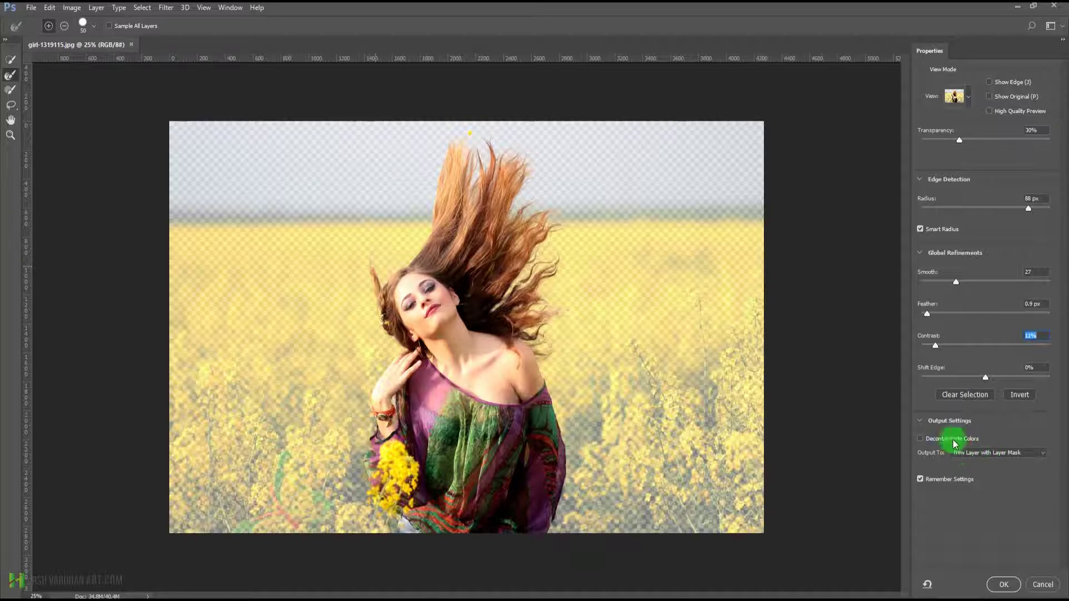
# - Enable Decontaminate Colors and keep the output set to New Layer with Layer Mask
pyautogui.click(921, 440)
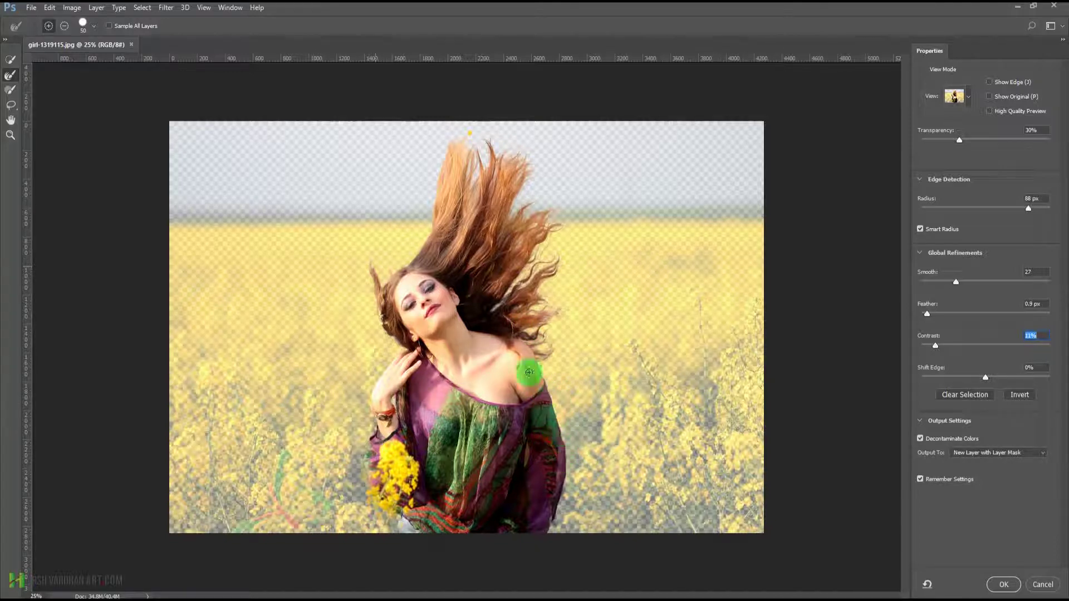
pyautogui.click(920, 440)
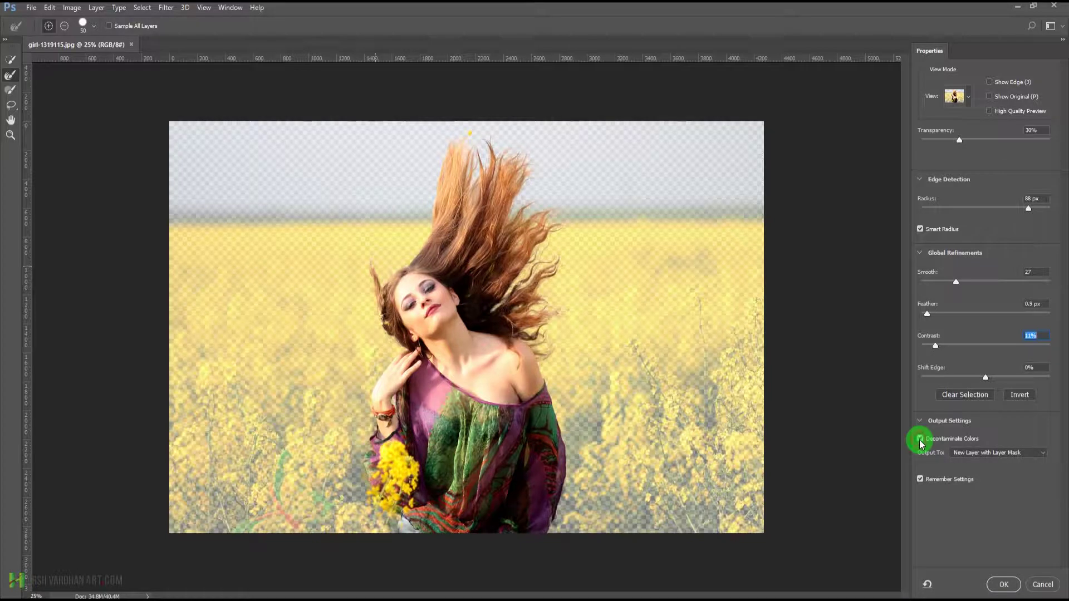
pyautogui.click(920, 439)
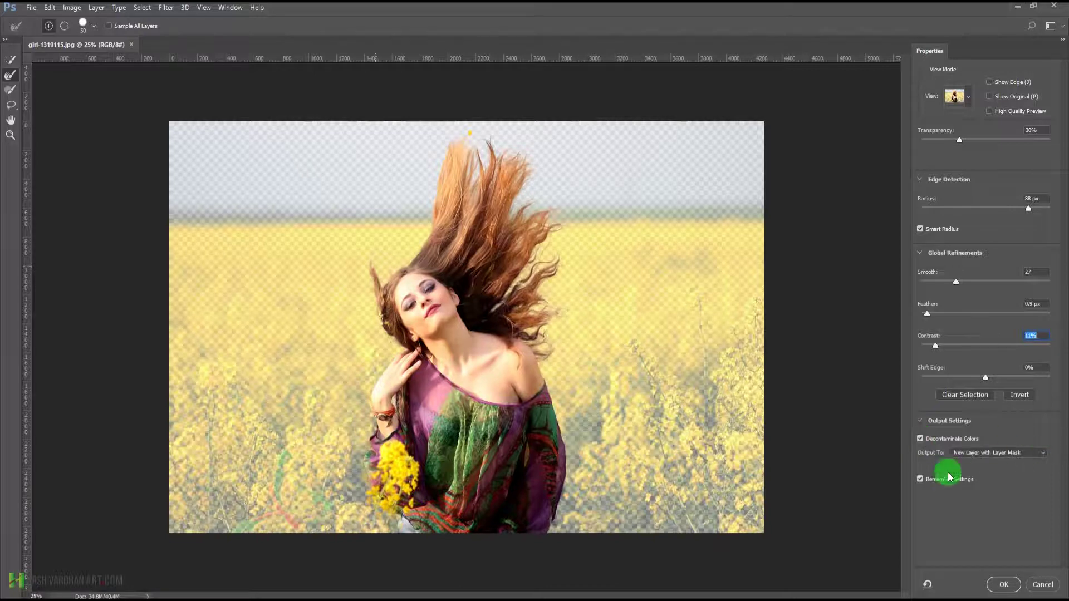
pyautogui.click(988, 456)
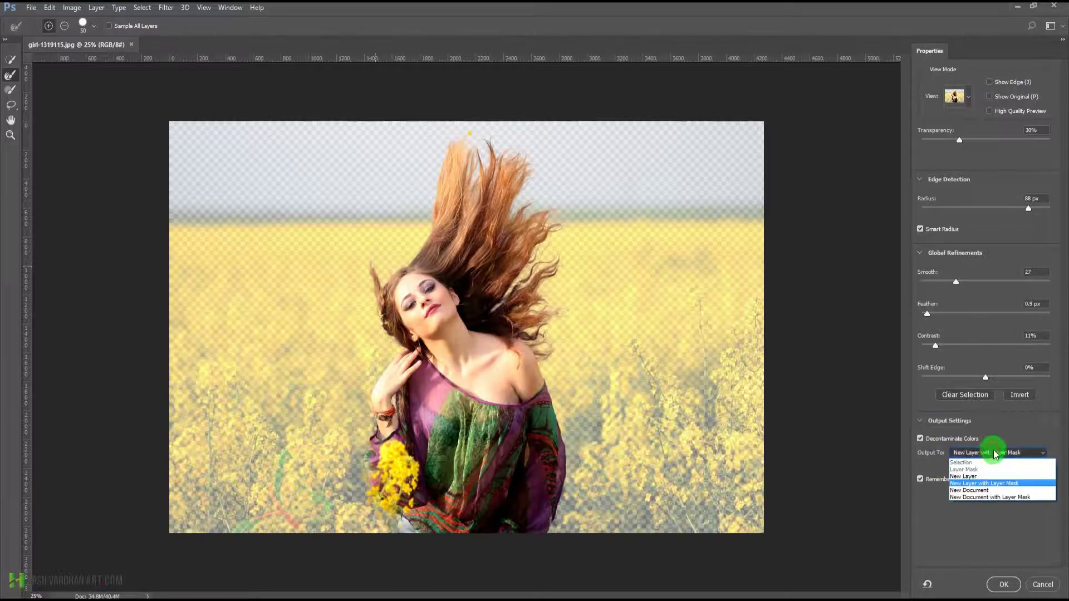
pyautogui.click(980, 484)
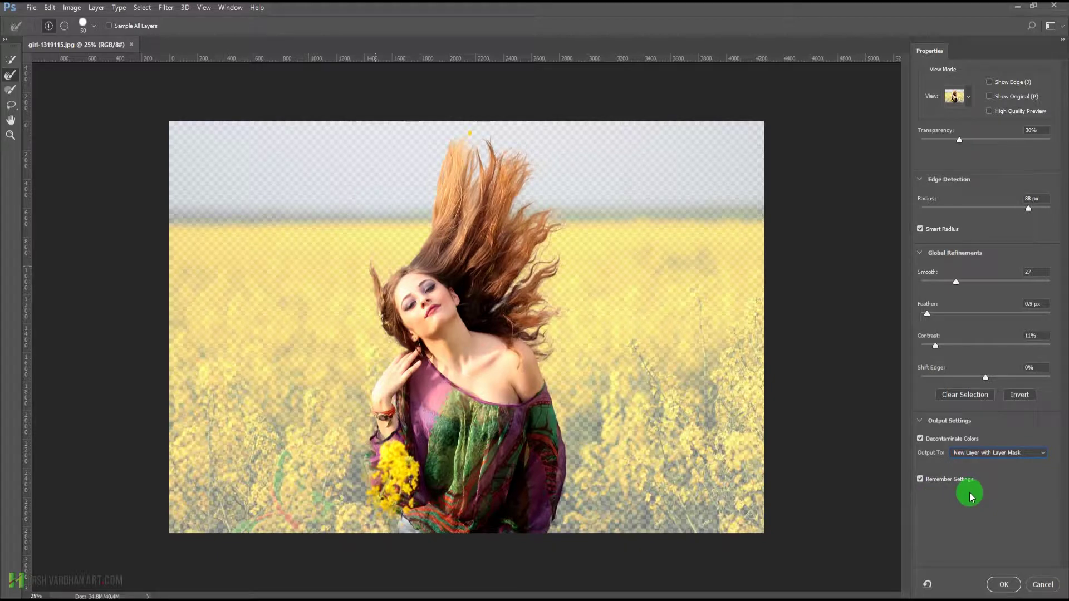
# - Apply Select and Mask to output a masked Background copy layer, then zoom in on the cutout girl
pyautogui.click(1004, 584)
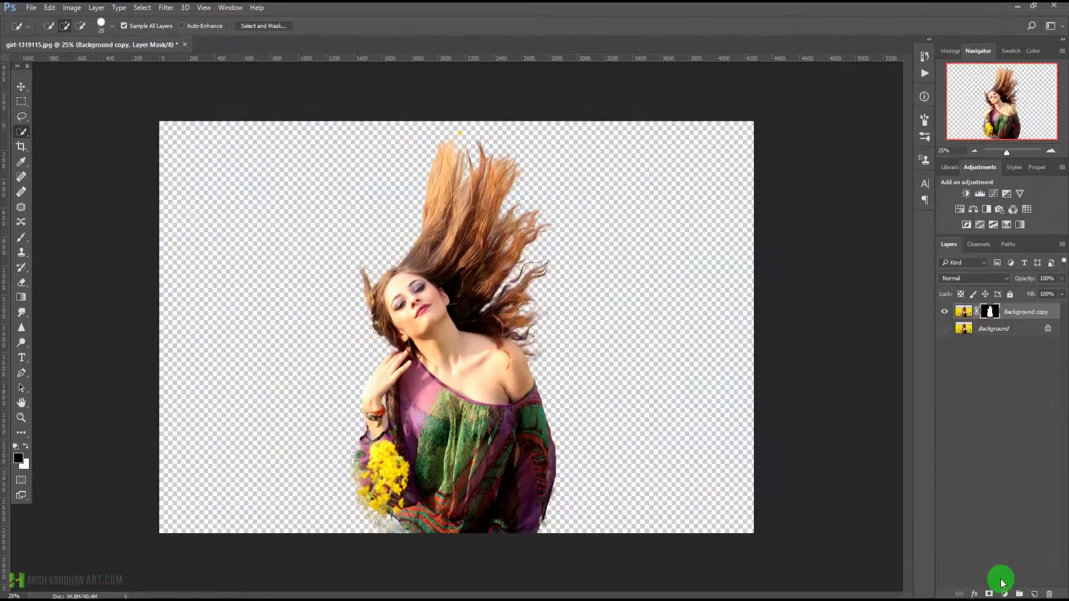
pyautogui.moveTo(497, 333); pyautogui.dragTo(502, 297)
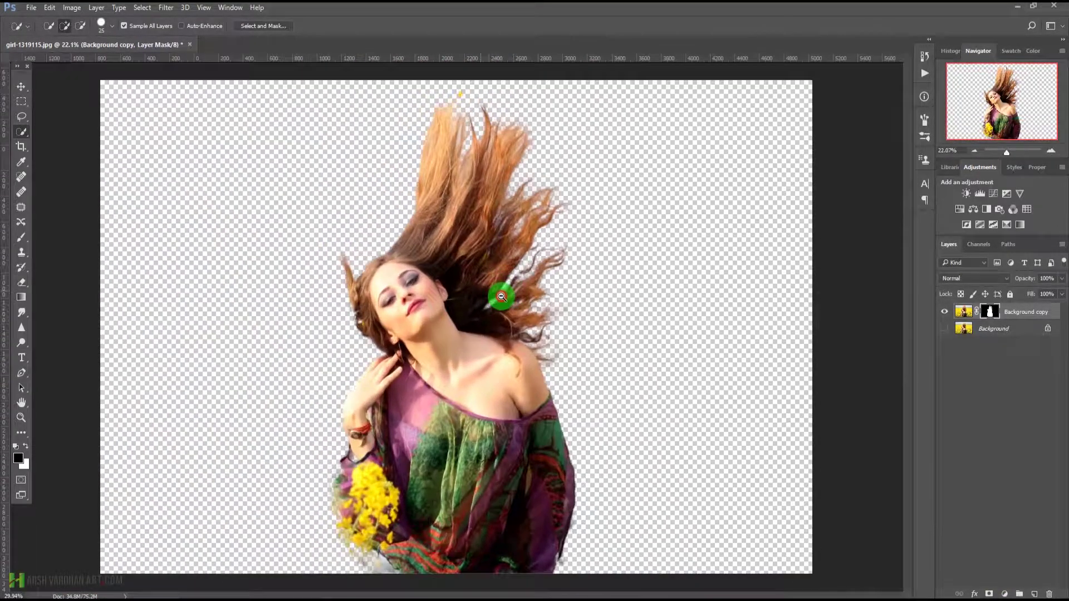
pyautogui.moveTo(485, 387); pyautogui.dragTo(479, 389)
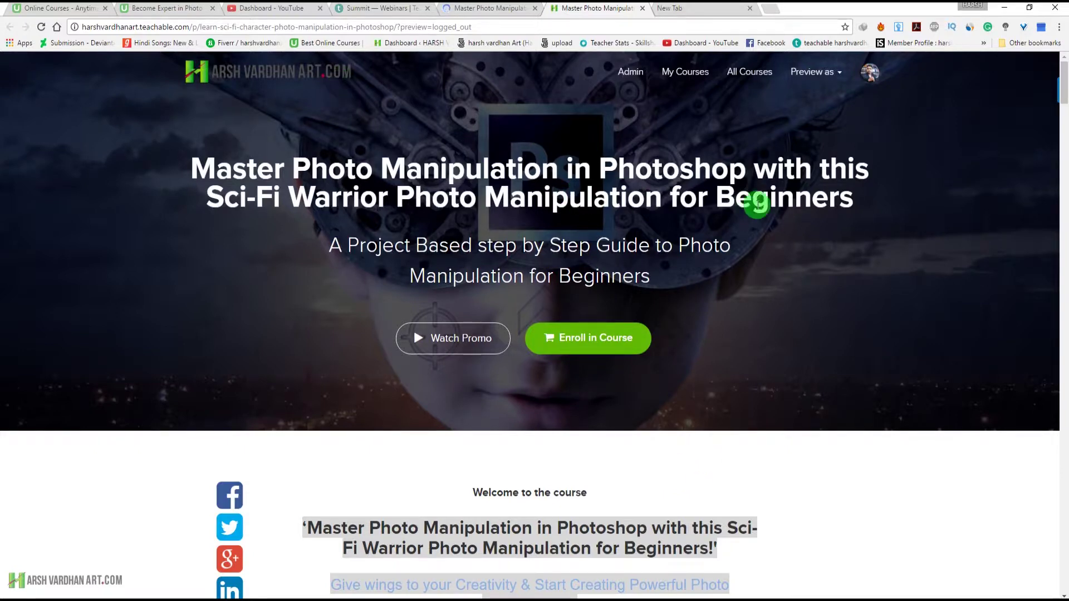
# - Scroll to the Get started now pricing and pick the $27 Limited Period Offer
pyautogui.scroll(-10, 772, 349)
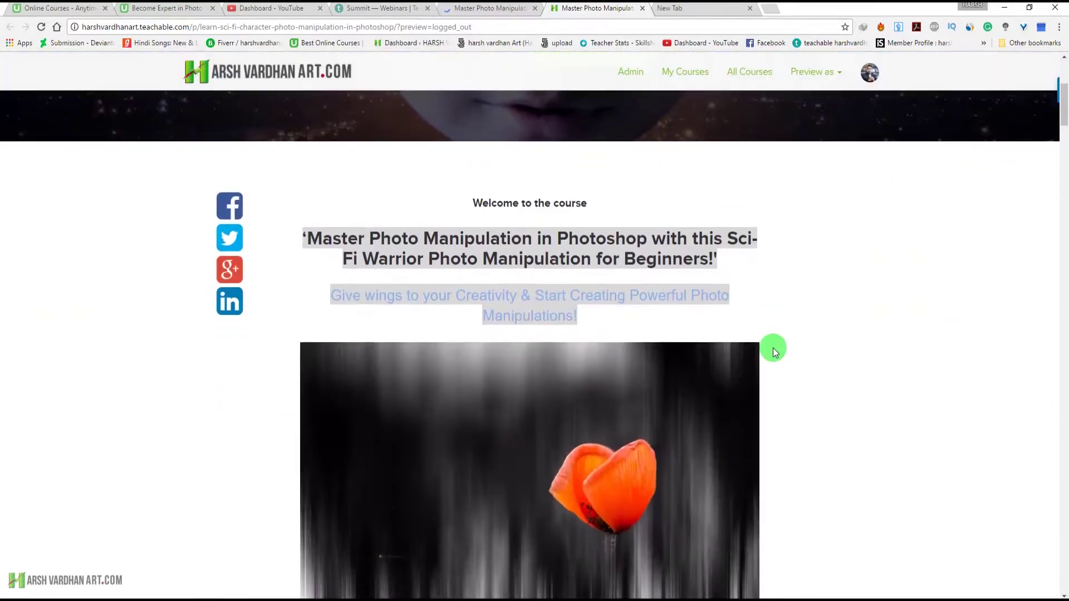
pyautogui.scroll(-20, 773, 349)
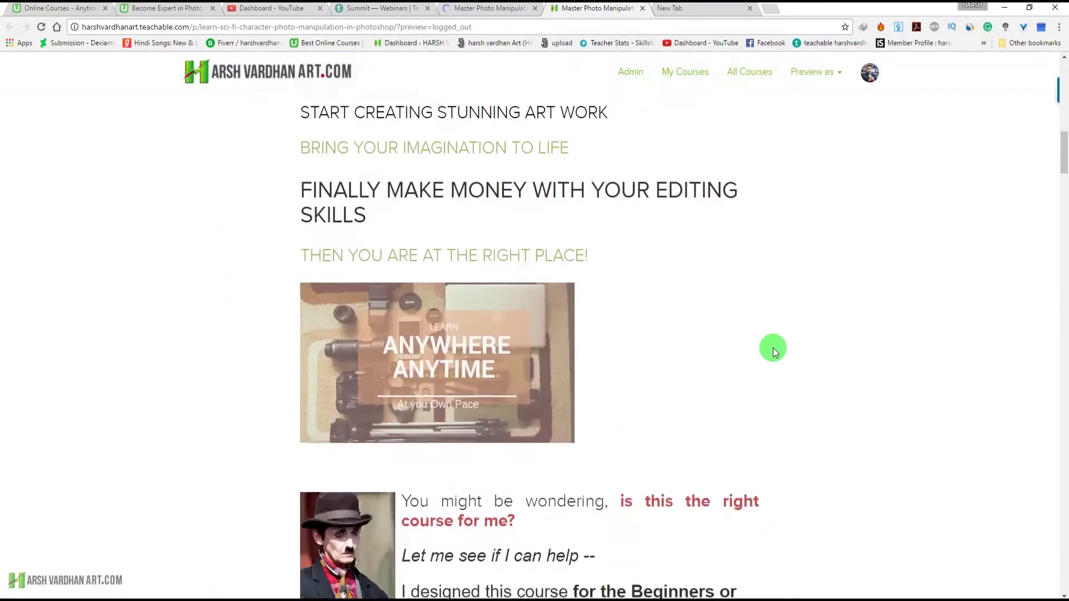
pyautogui.scroll(-20, 773, 349)
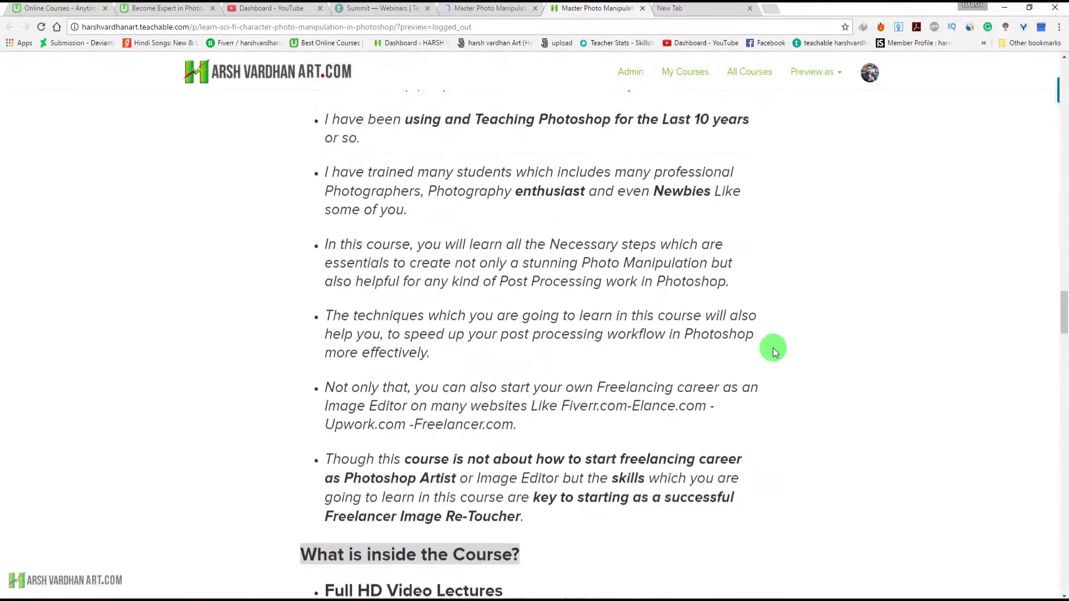
pyautogui.scroll(-20, 773, 348)
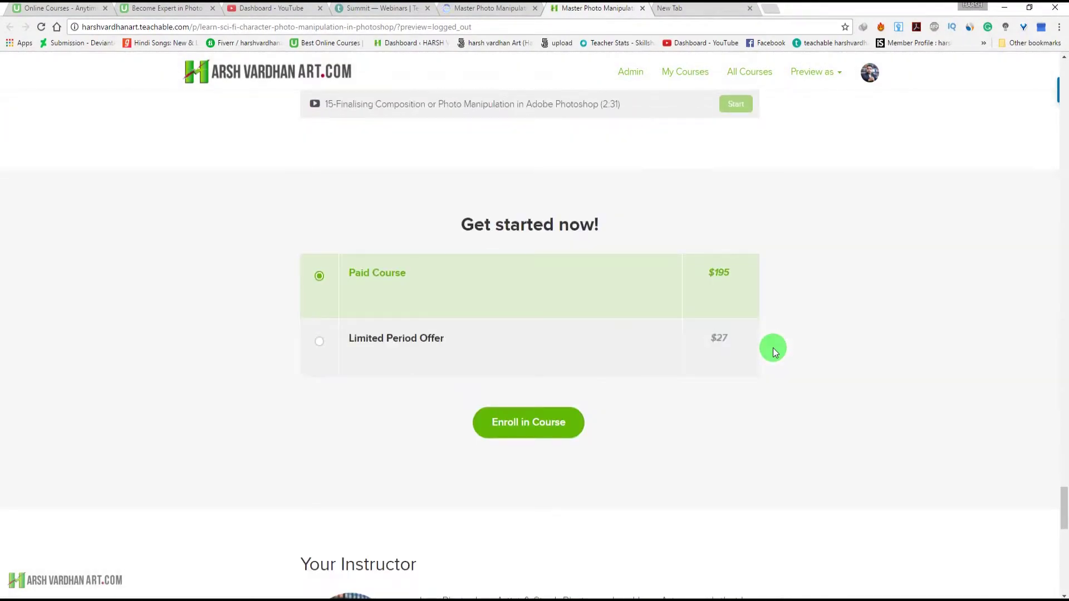
pyautogui.click(573, 346)
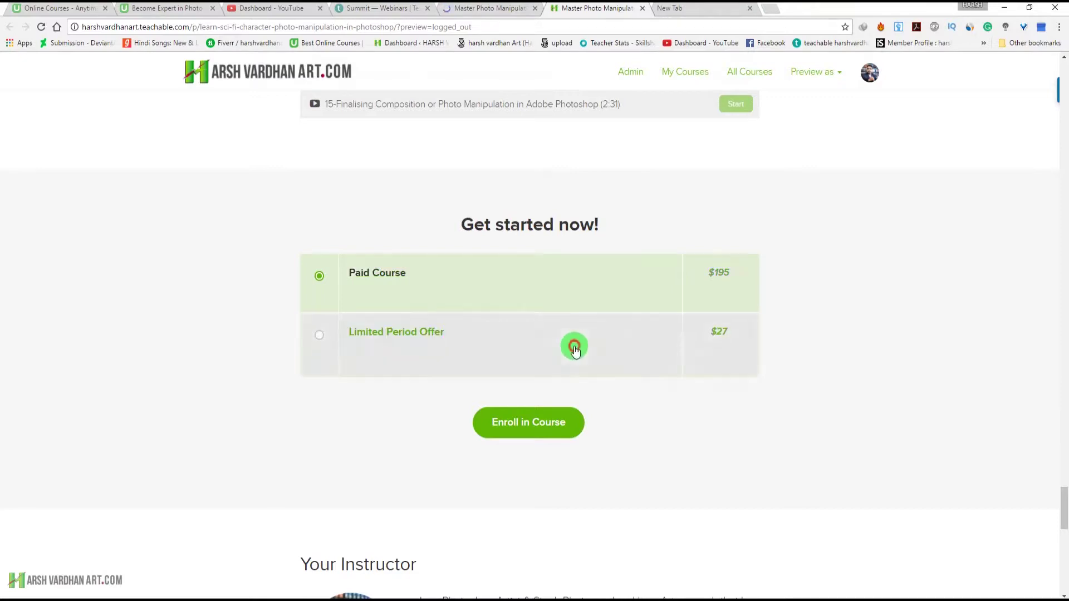